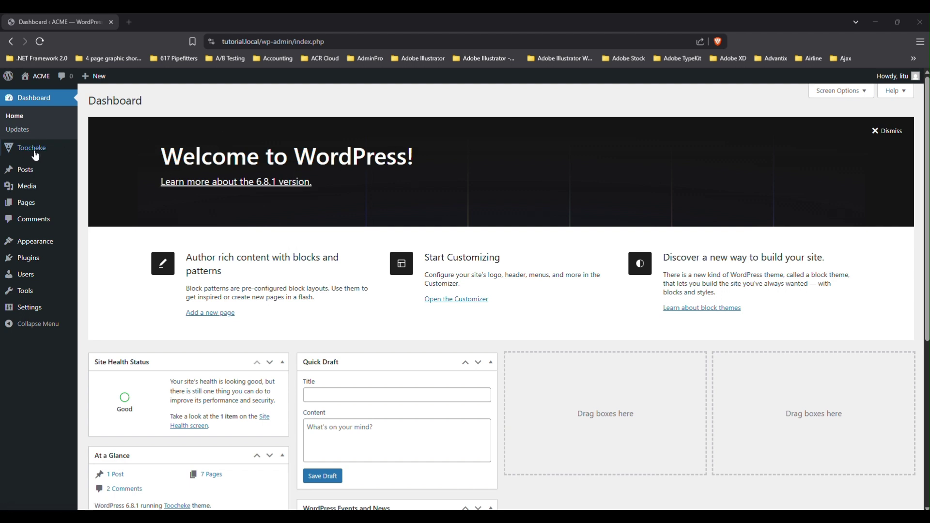
# Search the WordPress plugin directory for 'w3 total cache' from Plugins > Add Plugin.
pyautogui.moveTo(28, 138)
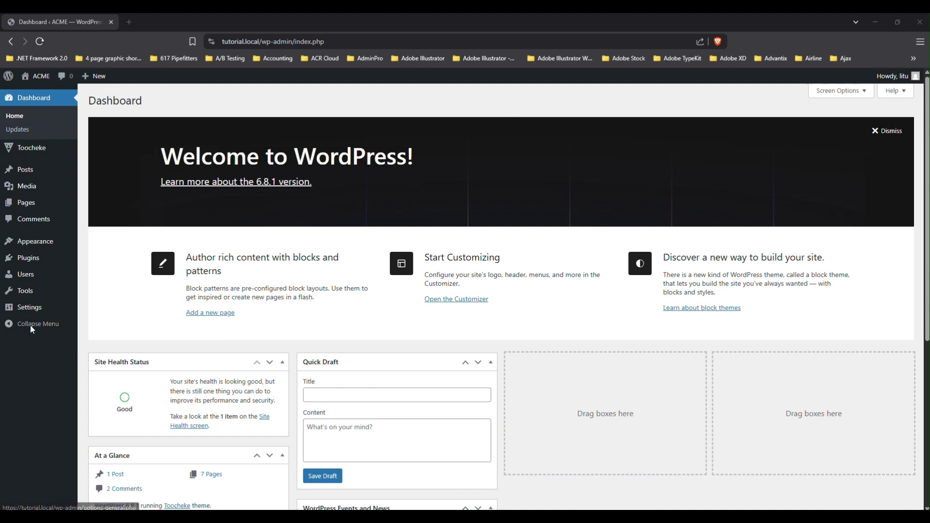
pyautogui.moveTo(30, 259)
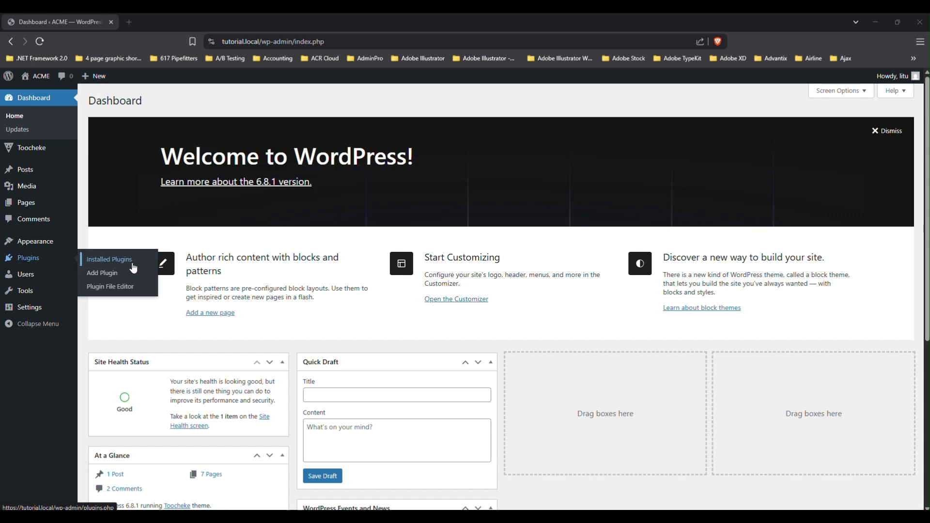
pyautogui.click(113, 279)
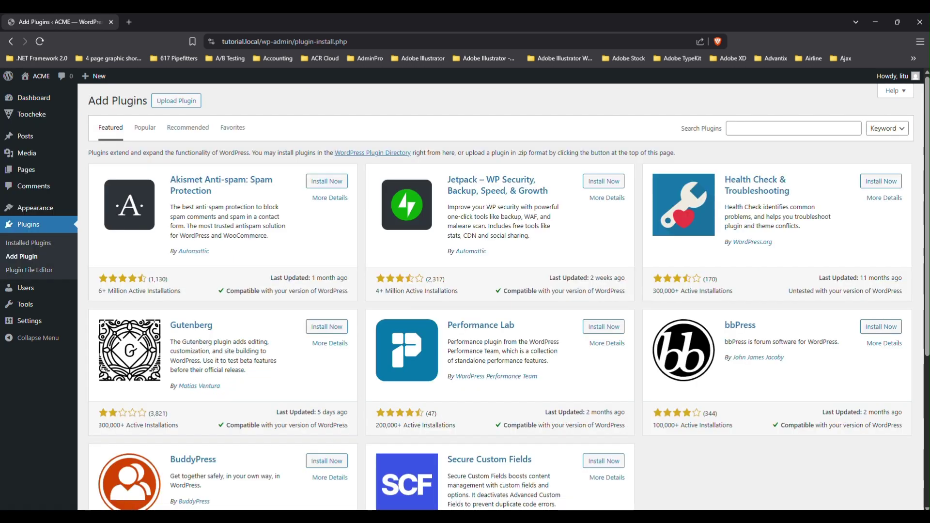
pyautogui.click(757, 130)
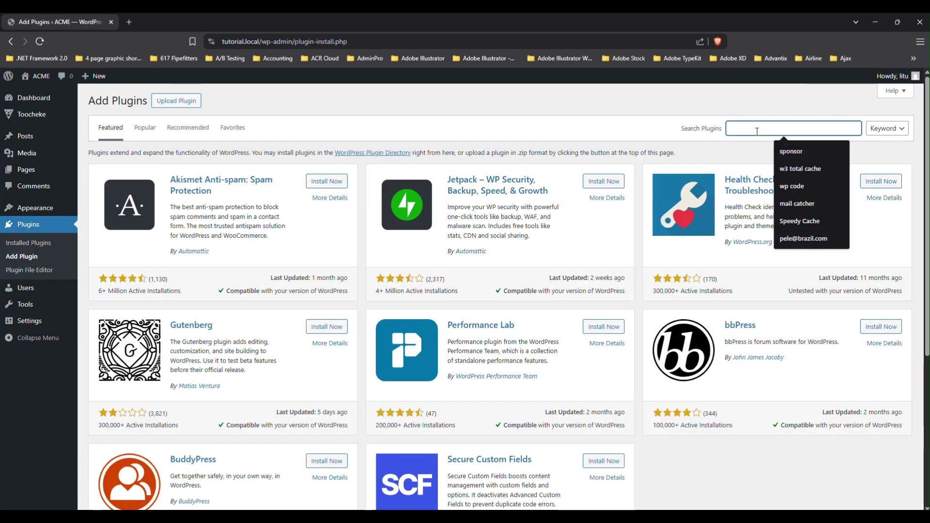
pyautogui.write('W')
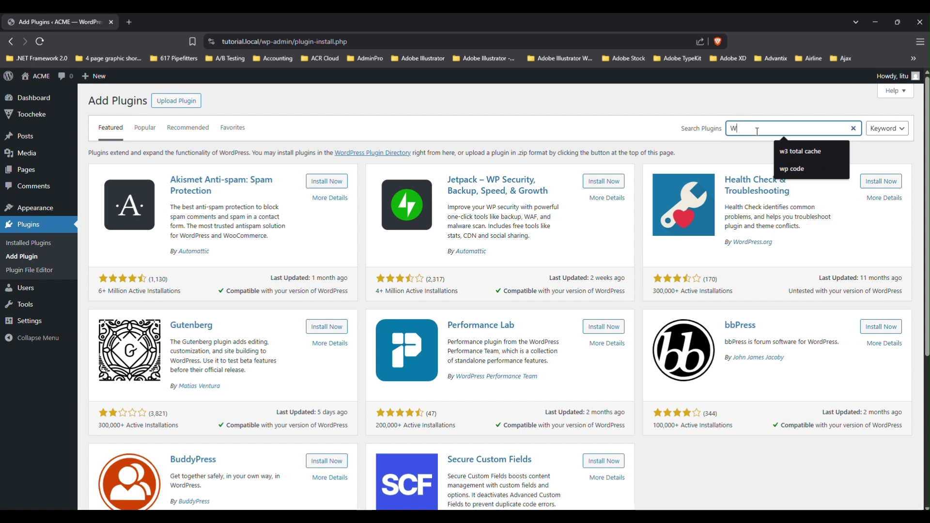
pyautogui.click(798, 151)
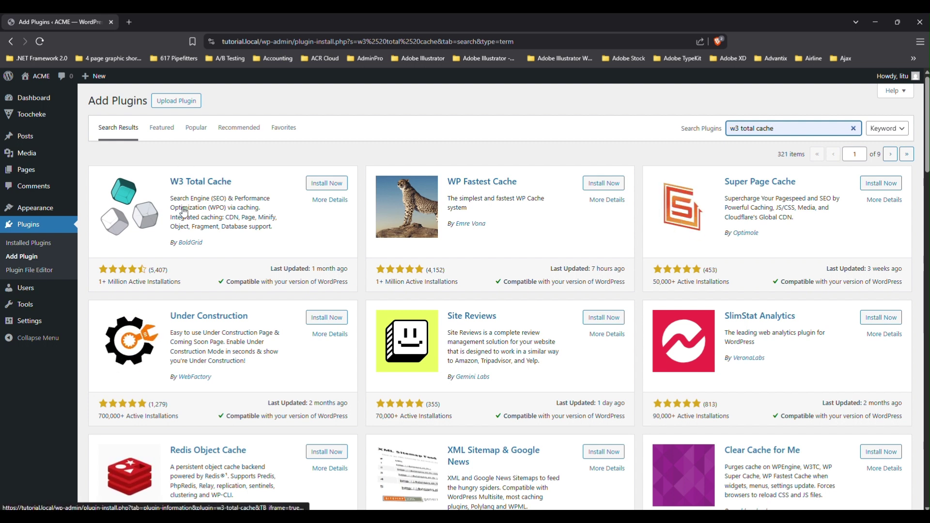
# Install the W3 Total Cache plugin from the search results.
pyautogui.click(326, 184)
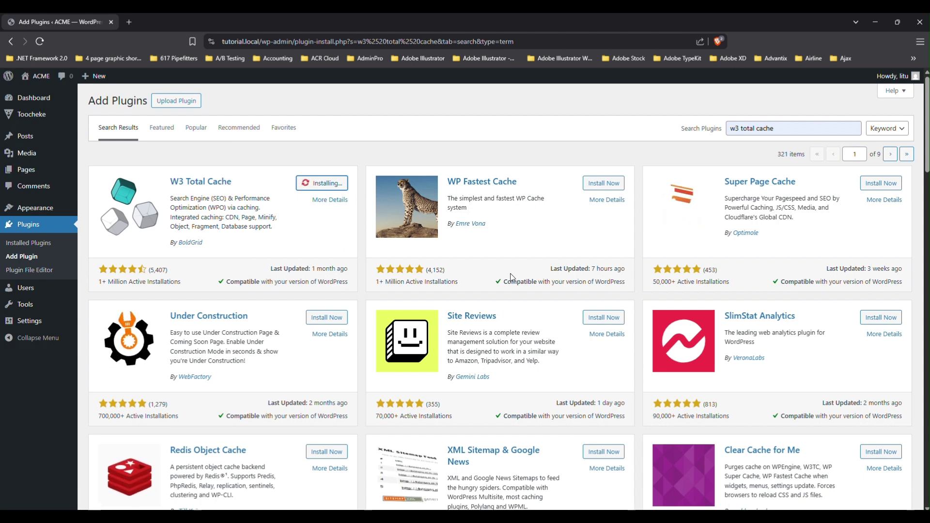
pyautogui.scroll(-3, 505, 276)
pyautogui.scroll(3, 505, 276)
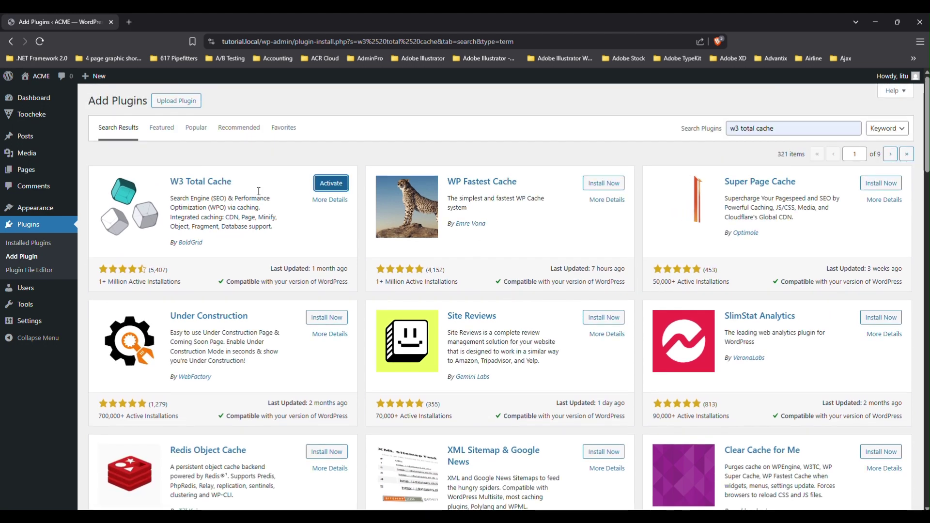
# Activate W3 Total Cache and bring up its Settings Setup Guide from the Plugins list.
pyautogui.click(332, 189)
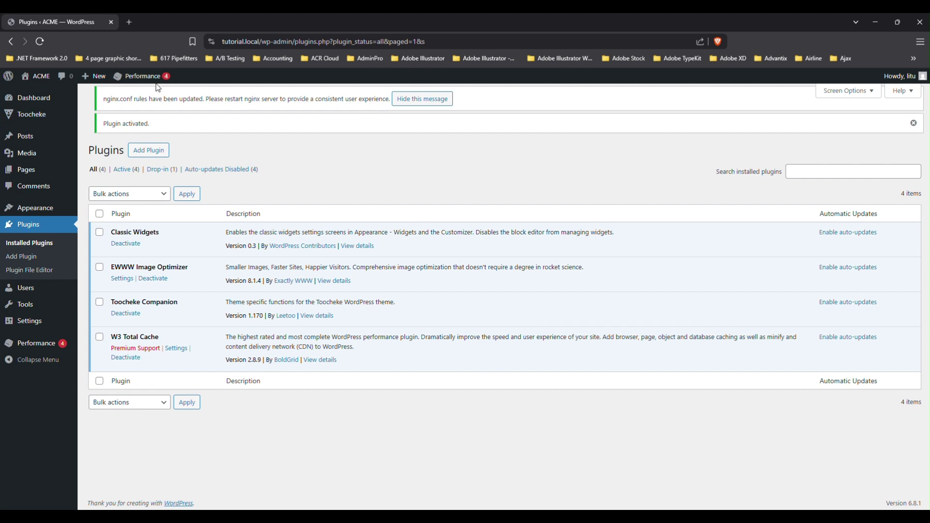
pyautogui.moveTo(148, 83)
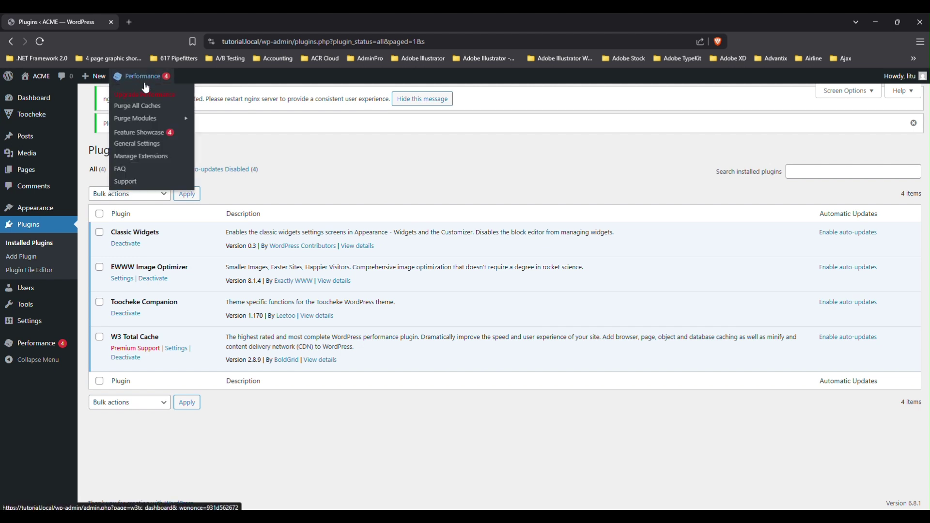
pyautogui.moveTo(37, 348)
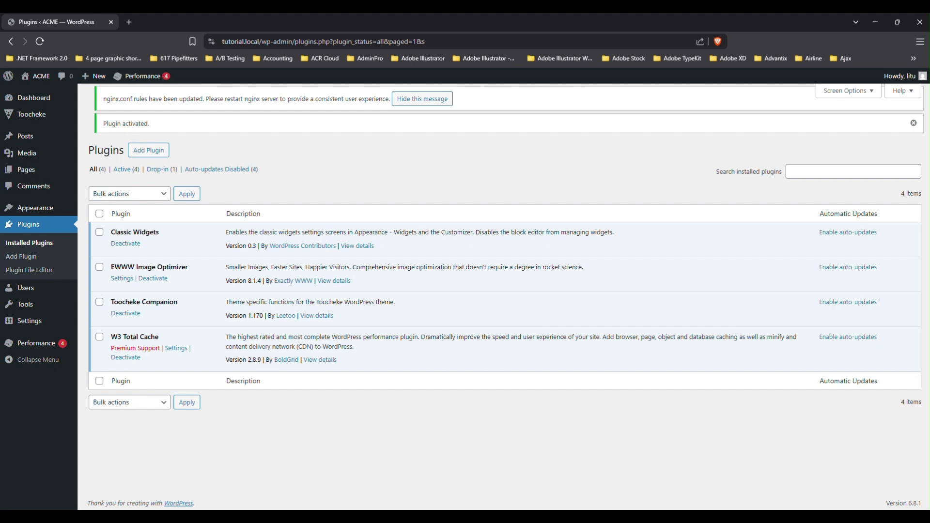
pyautogui.click(176, 349)
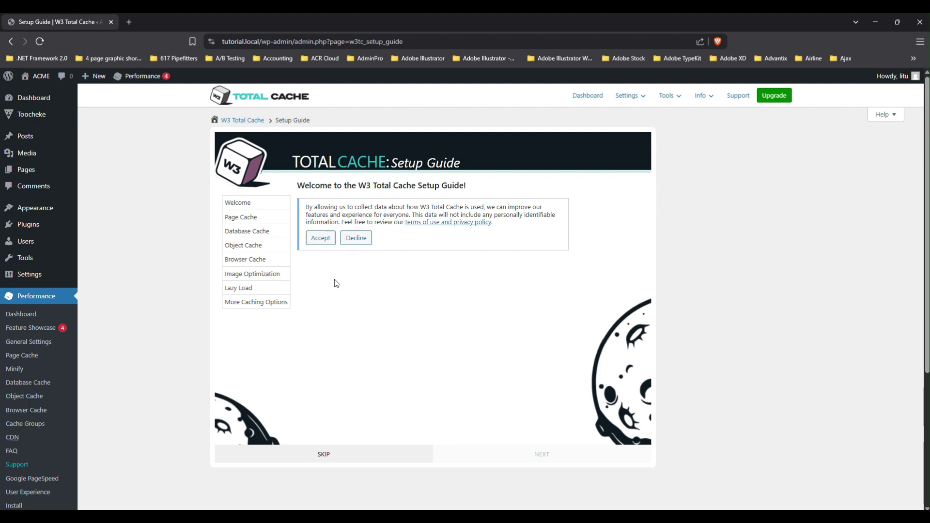
# Decline usage tracking, run the page cache test and choose Disk: Enhanced (147.45 ms).
pyautogui.click(356, 248)
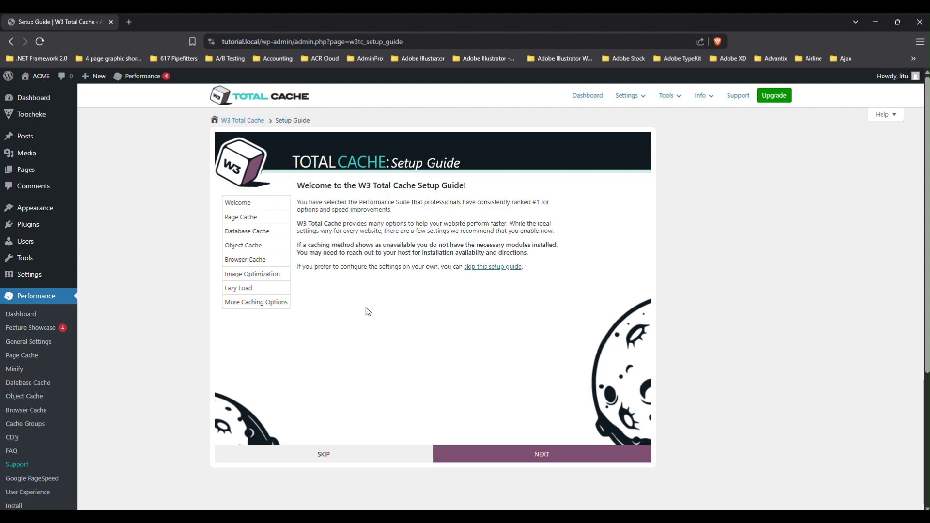
pyautogui.click(530, 456)
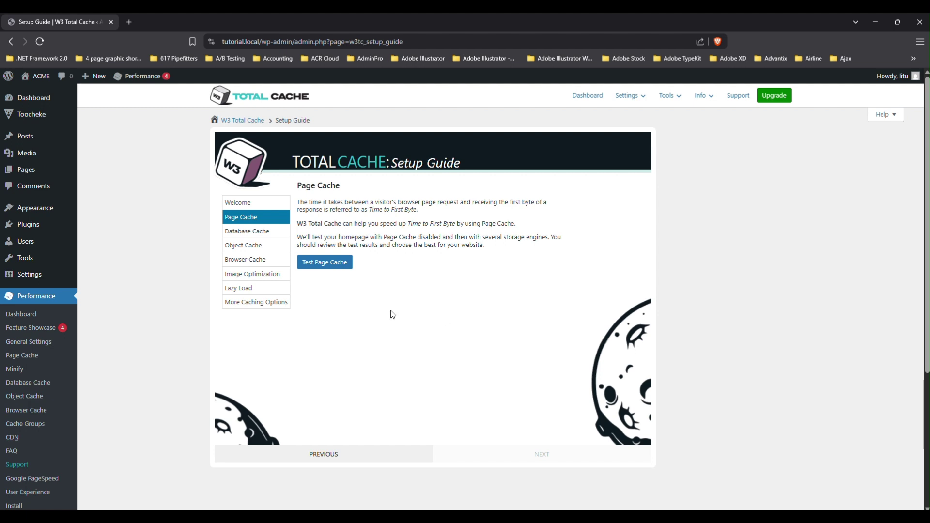
pyautogui.click(339, 270)
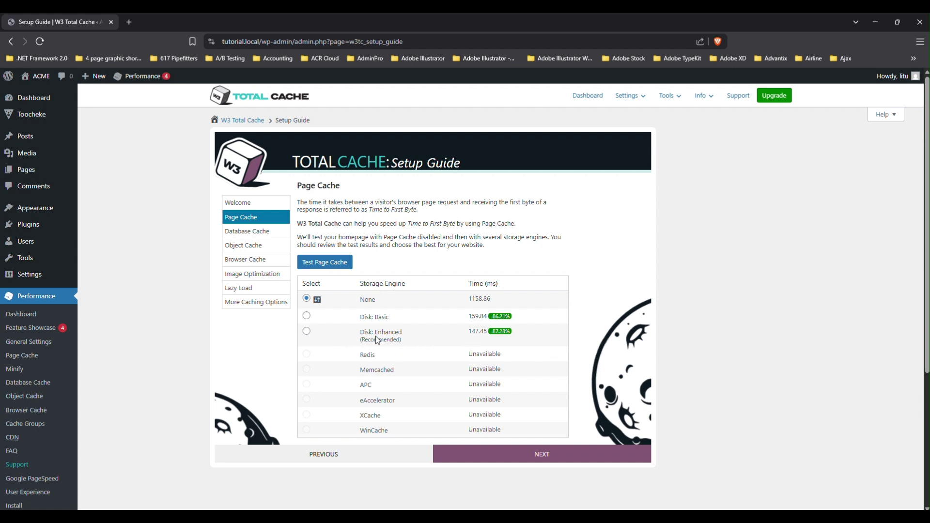
pyautogui.click(307, 331)
# Test and select Disk for database caching, then test object caching and leave it at None.
pyautogui.click(525, 462)
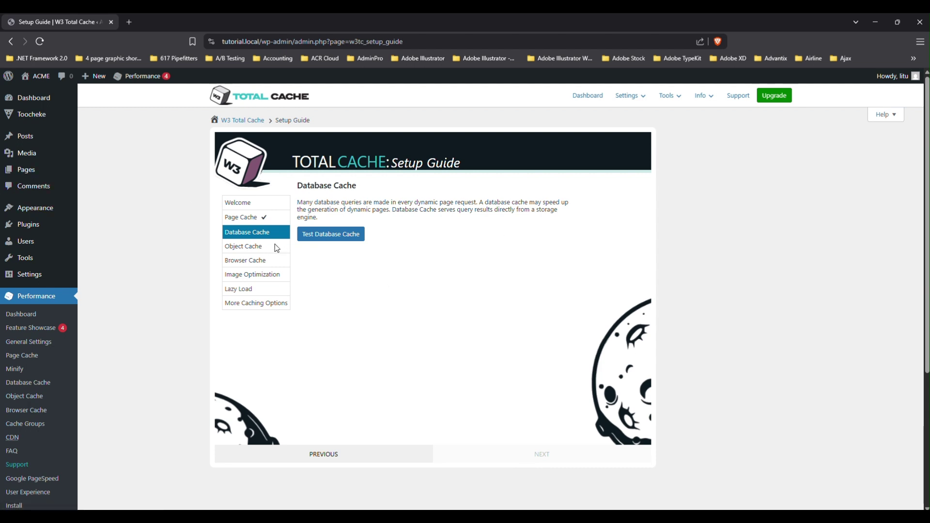
pyautogui.click(336, 234)
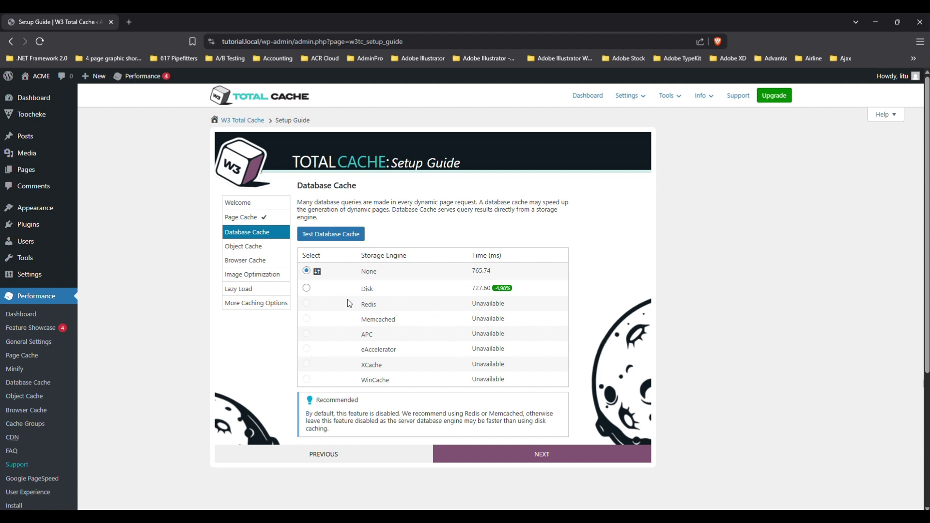
pyautogui.click(307, 288)
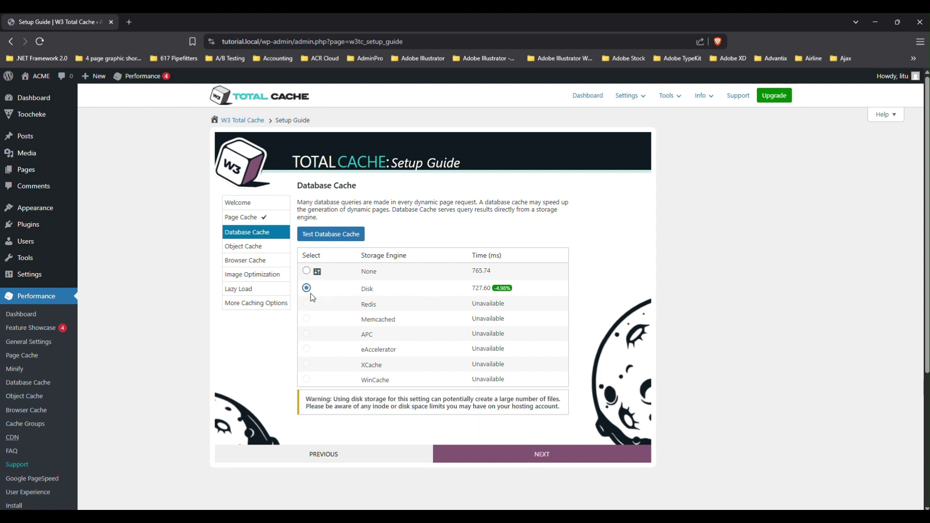
pyautogui.click(556, 456)
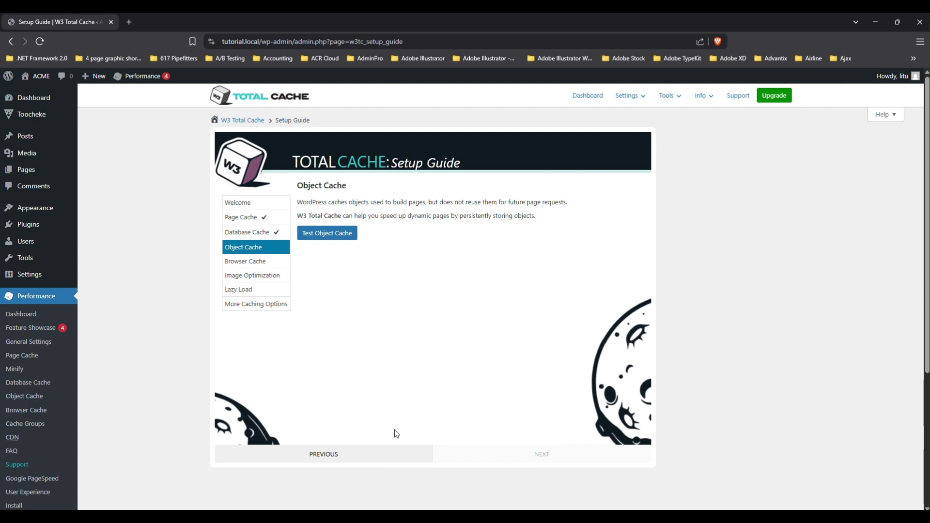
pyautogui.click(336, 234)
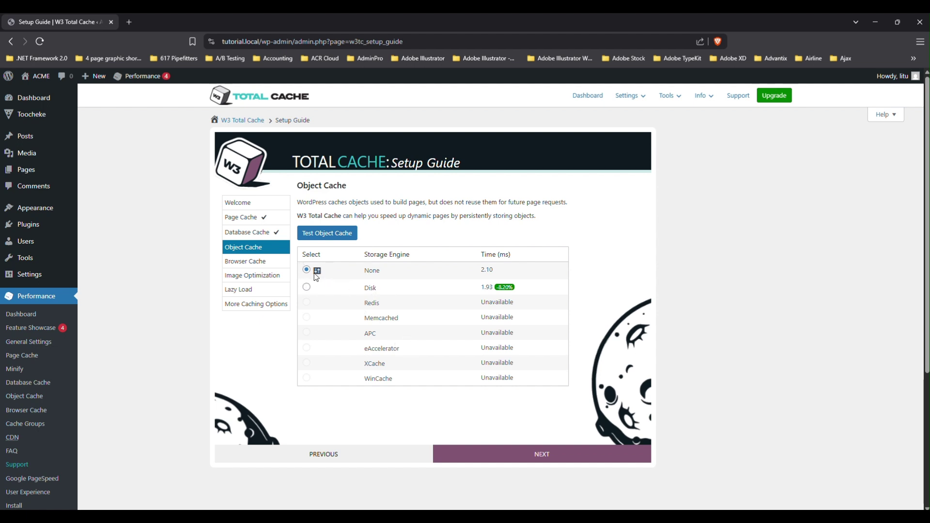
pyautogui.moveTo(322, 276)
# Test browser caching, pass Image Optimization and Lazy Load, and finish the guide to the Dashboard.
pyautogui.click(519, 454)
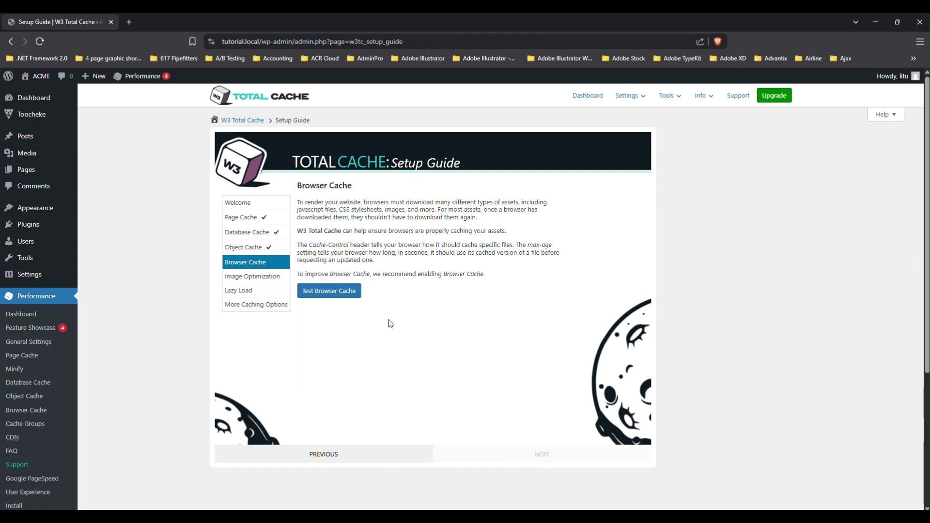
pyautogui.click(333, 294)
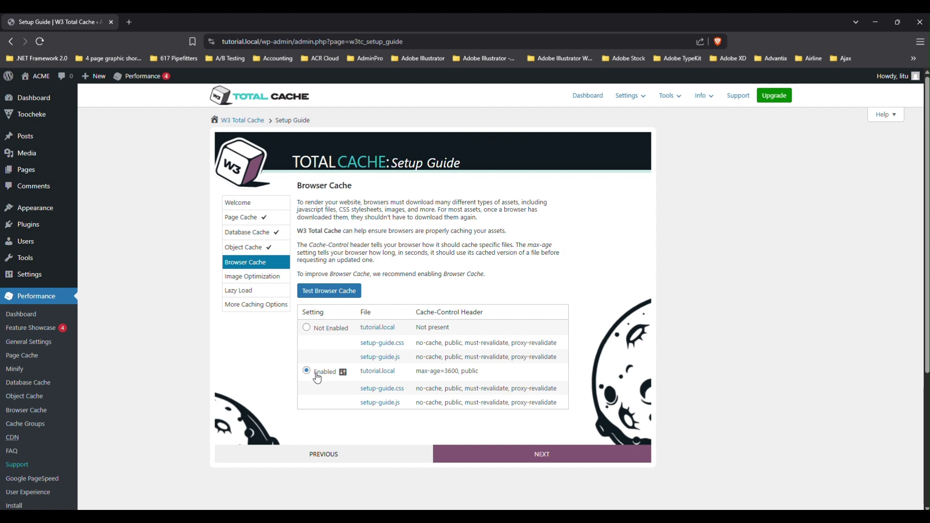
pyautogui.click(527, 462)
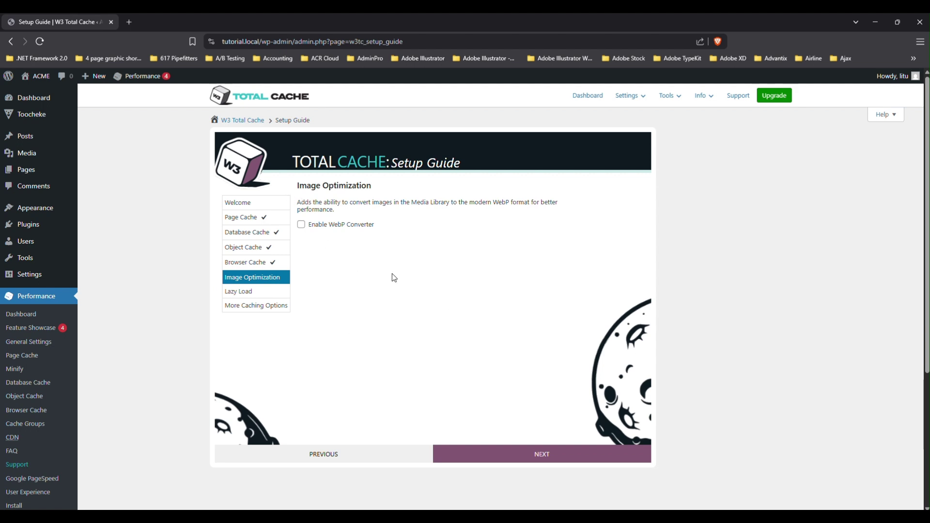
pyautogui.click(539, 460)
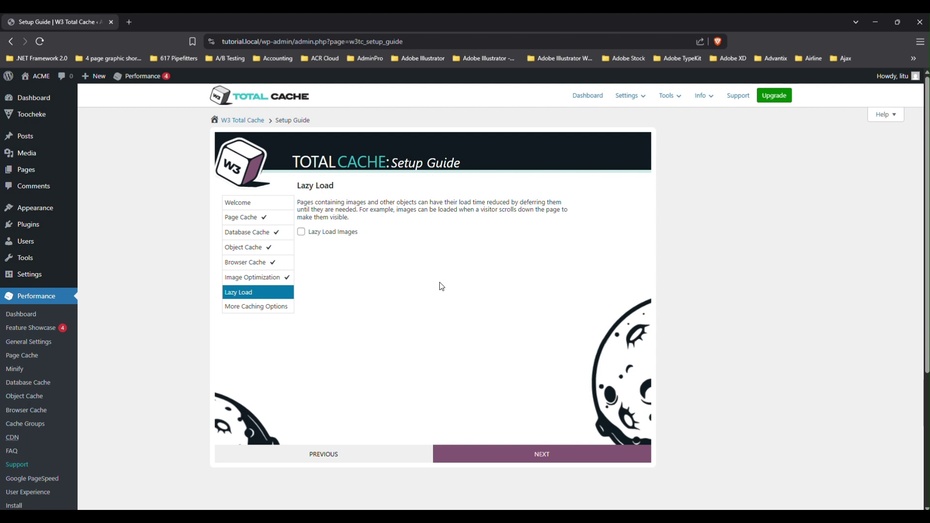
pyautogui.click(553, 455)
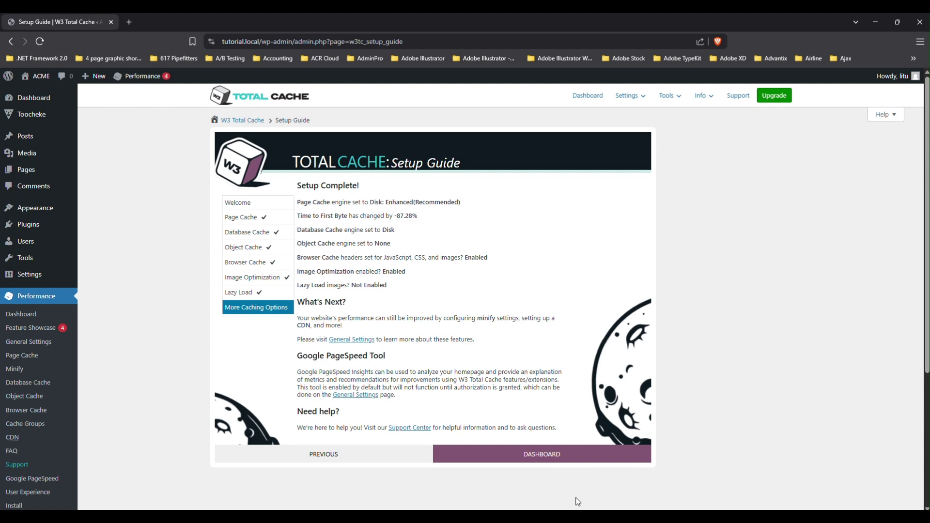
pyautogui.scroll(-1, 506, 316)
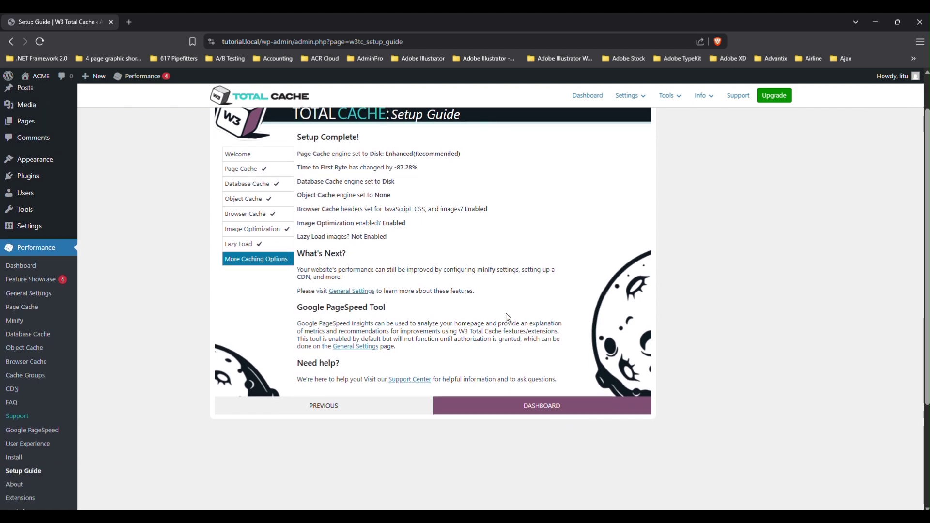
pyautogui.scroll(1, 559, 439)
pyautogui.click(535, 460)
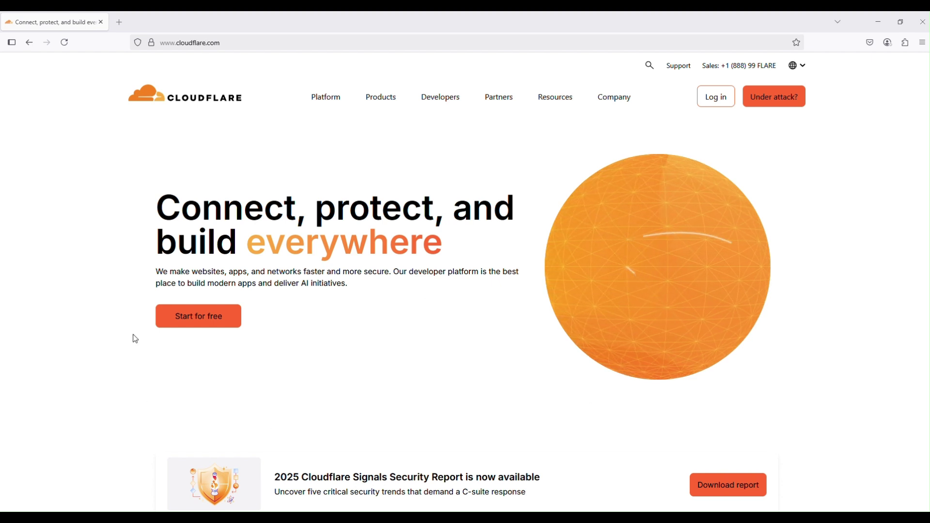
# Start the free Cloudflare sign-up from the cloudflare.com home page.
pyautogui.click(206, 319)
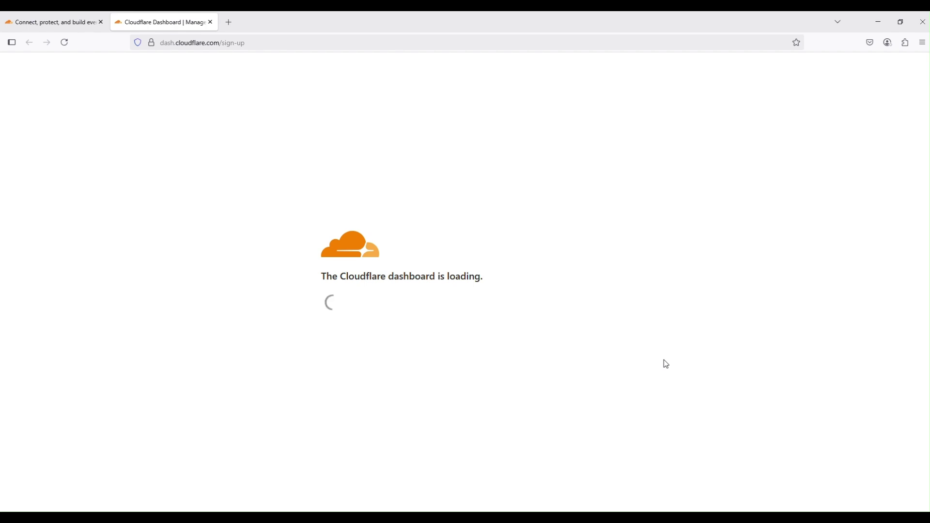
# Reload the stalled dashboard page and enter the account e-mail address.
pyautogui.click(66, 42)
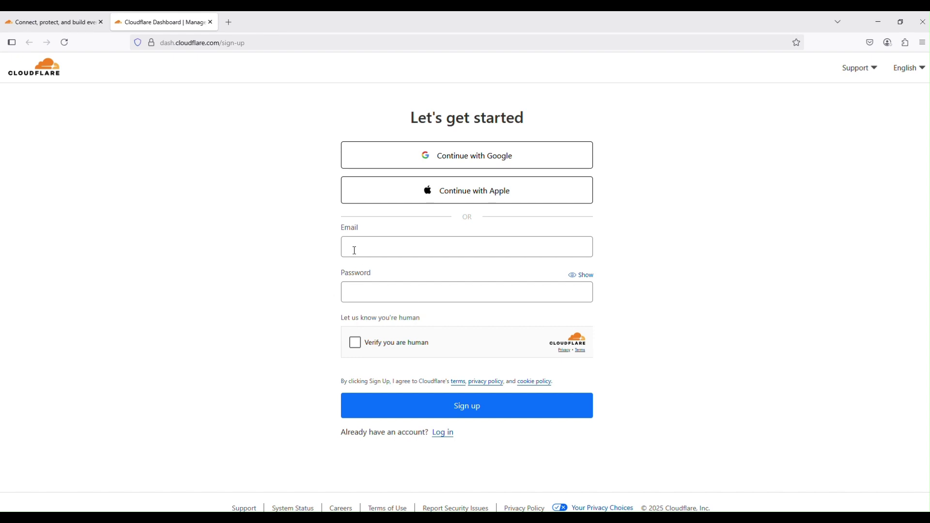
pyautogui.click(404, 253)
pyautogui.click(425, 257)
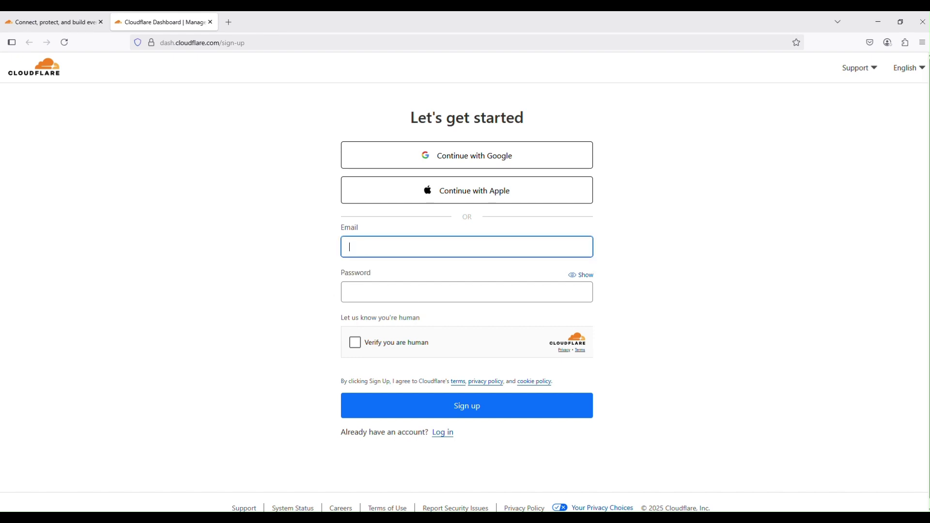
pyautogui.click(398, 256)
pyautogui.click(399, 253)
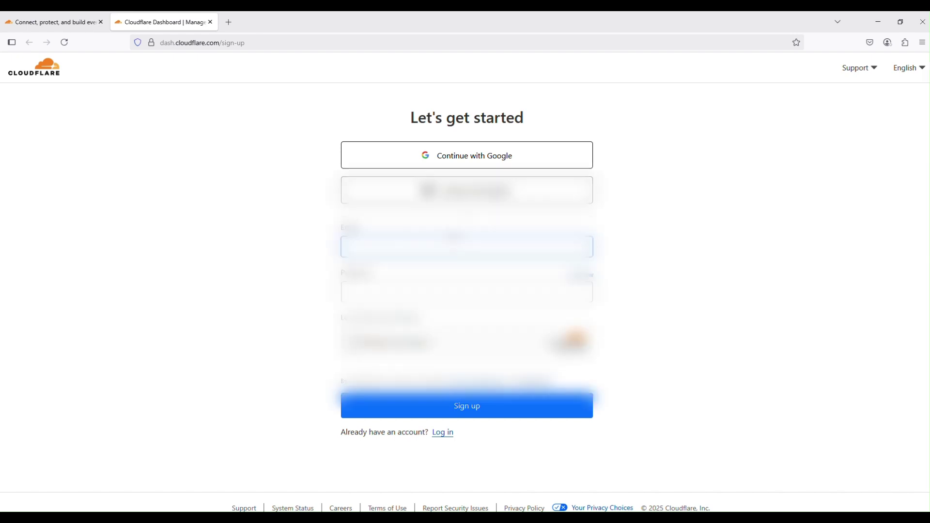
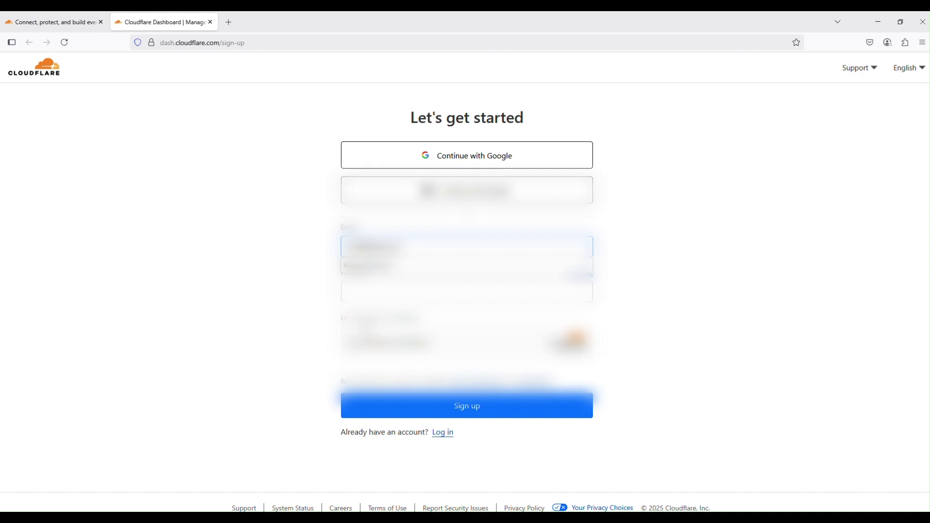
# Accept the suggested strong password, pass the human check and submit the sign-up form.
pyautogui.click(467, 293)
pyautogui.press('Down')
pyautogui.press('Return')
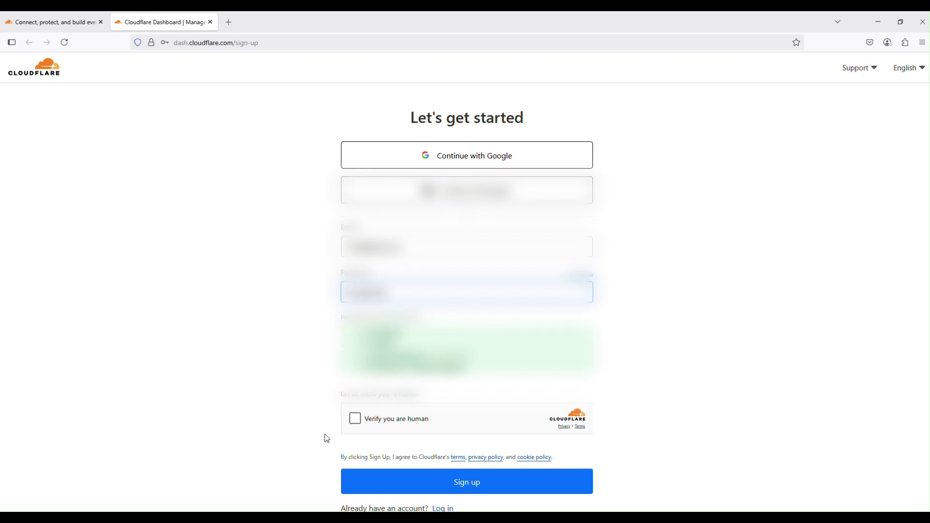
pyautogui.click(355, 419)
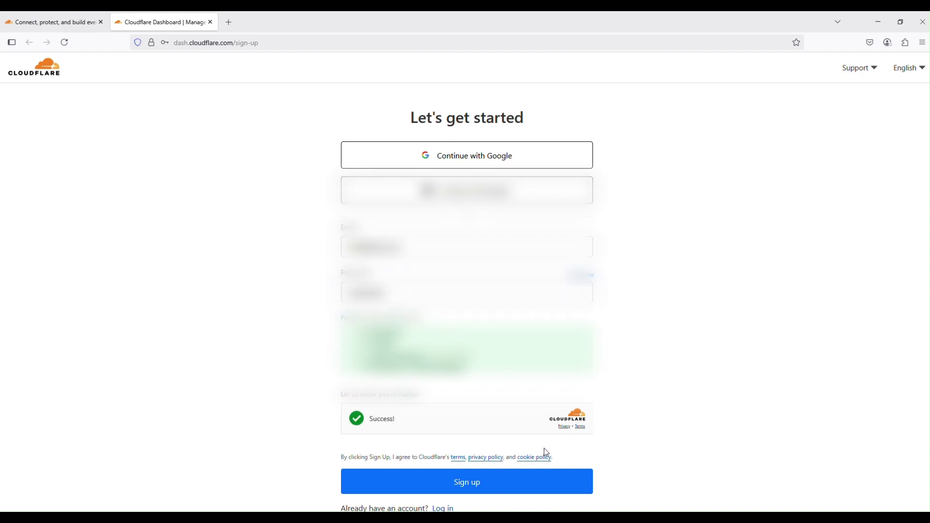
pyautogui.scroll(-2, 548, 455)
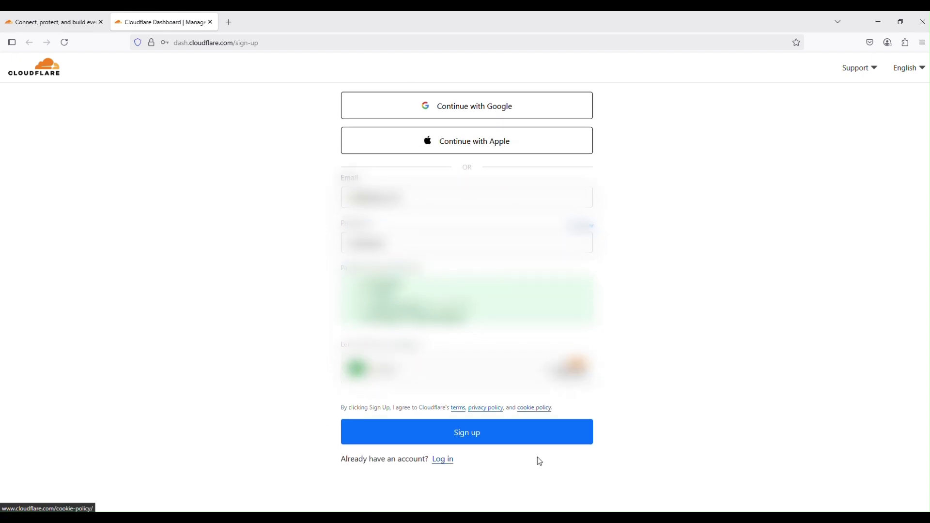
pyautogui.click(459, 436)
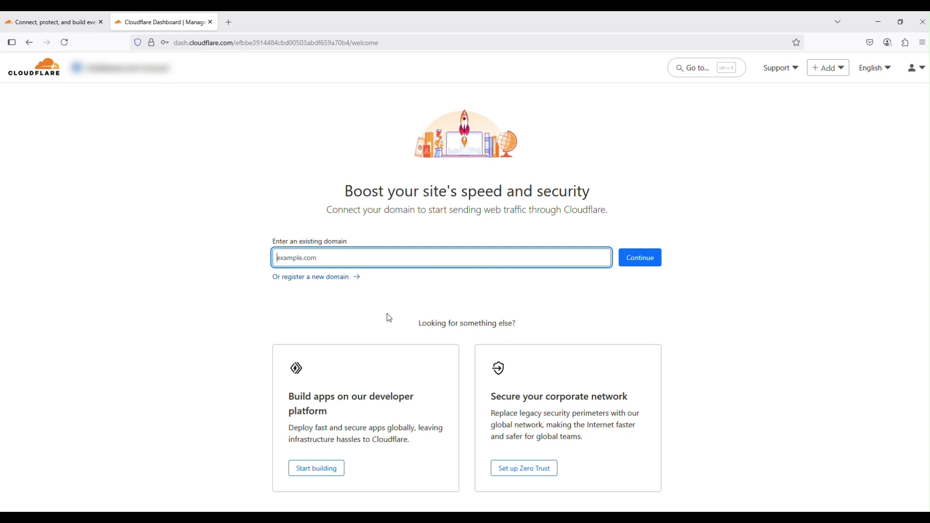
# Fill the Enter an existing domain field with lolics.com.
pyautogui.write('lolics.com')
# Continue with lolics.com to reach the Add DNS records options.
pyautogui.click(640, 264)
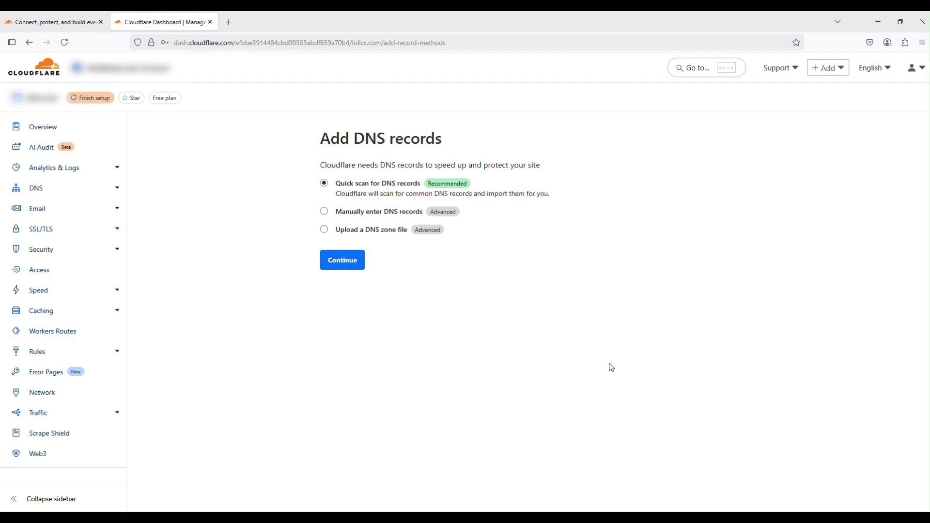
# Keep Quick scan for DNS records and continue to the Free, Pro, Business and Enterprise plans.
pyautogui.click(344, 262)
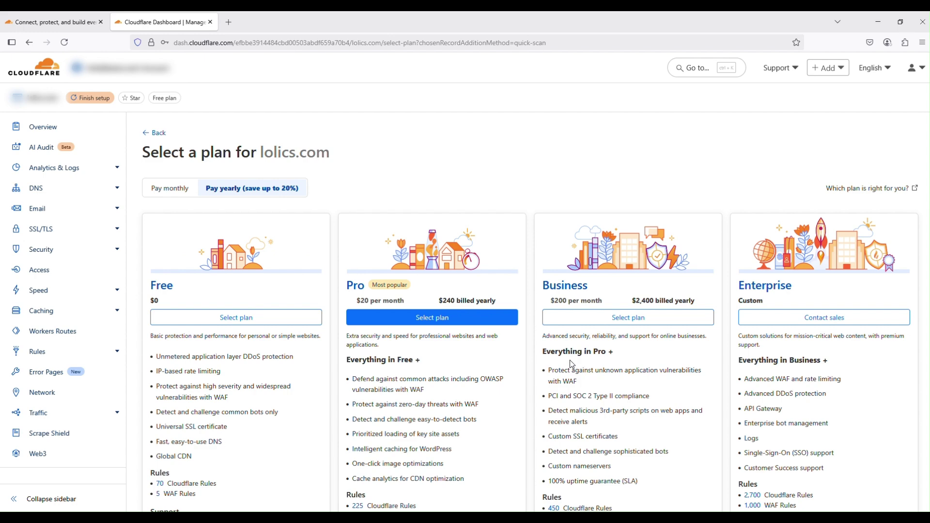
pyautogui.scroll(-2, 562, 365)
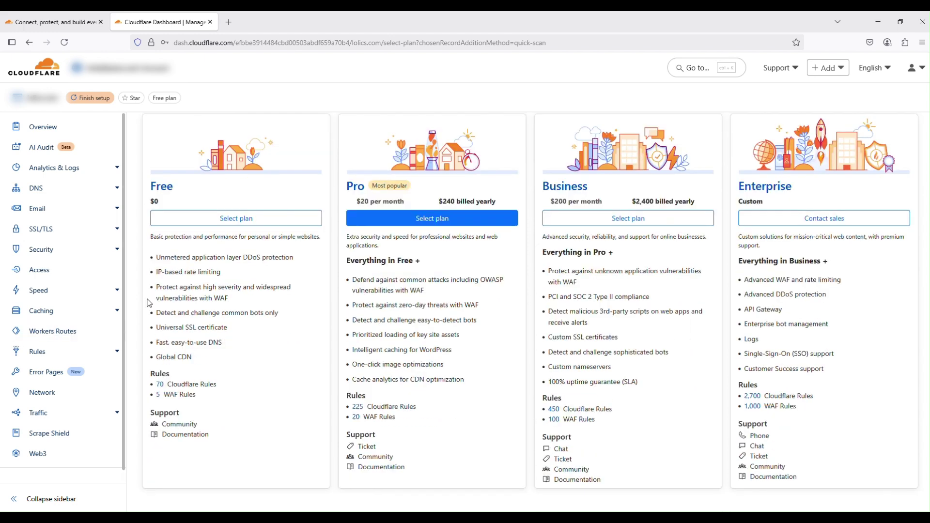
pyautogui.scroll(2, 278, 251)
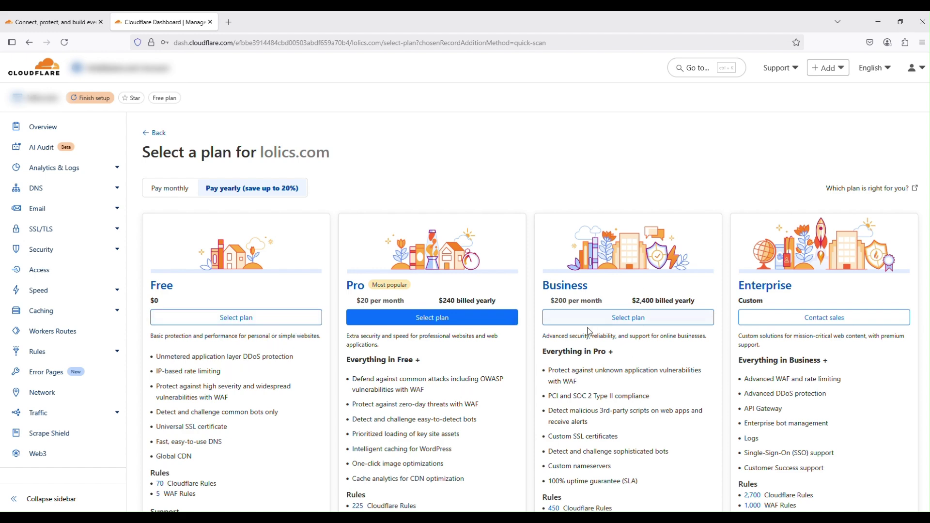
pyautogui.scroll(-2, 625, 335)
pyautogui.scroll(2, 437, 348)
# Pick the Free plan for lolics.com and scroll through the scanned A, CNAME and NS records.
pyautogui.click(216, 317)
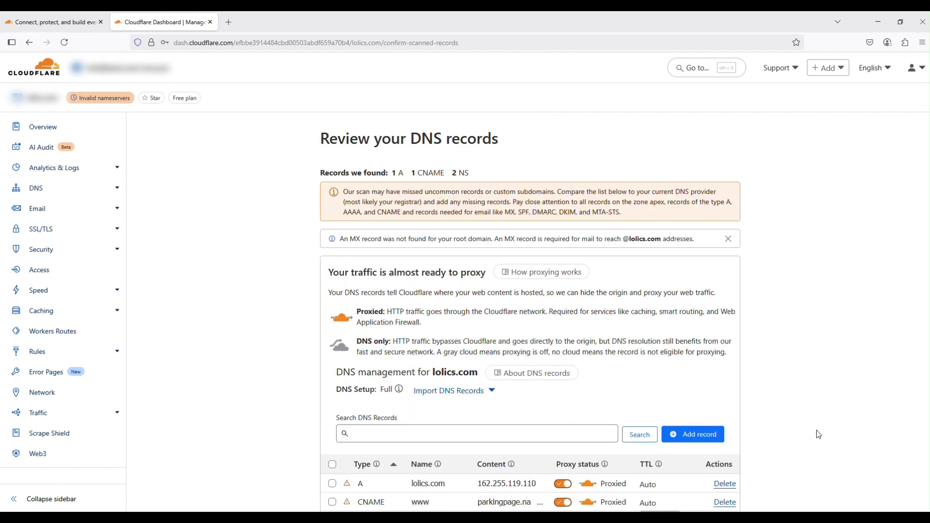
pyautogui.scroll(-4, 637, 409)
pyautogui.scroll(3, 637, 409)
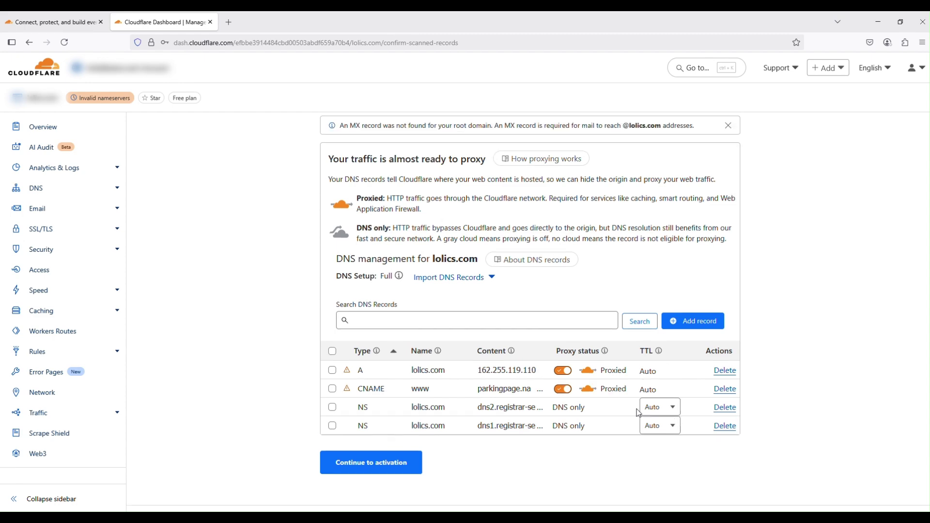
pyautogui.scroll(2, 638, 409)
pyautogui.scroll(-4, 652, 404)
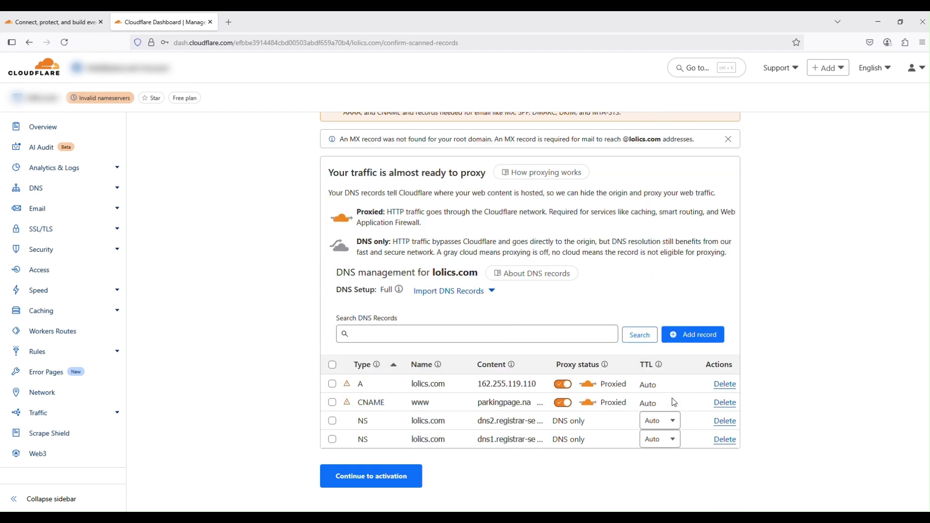
pyautogui.scroll(3, 484, 368)
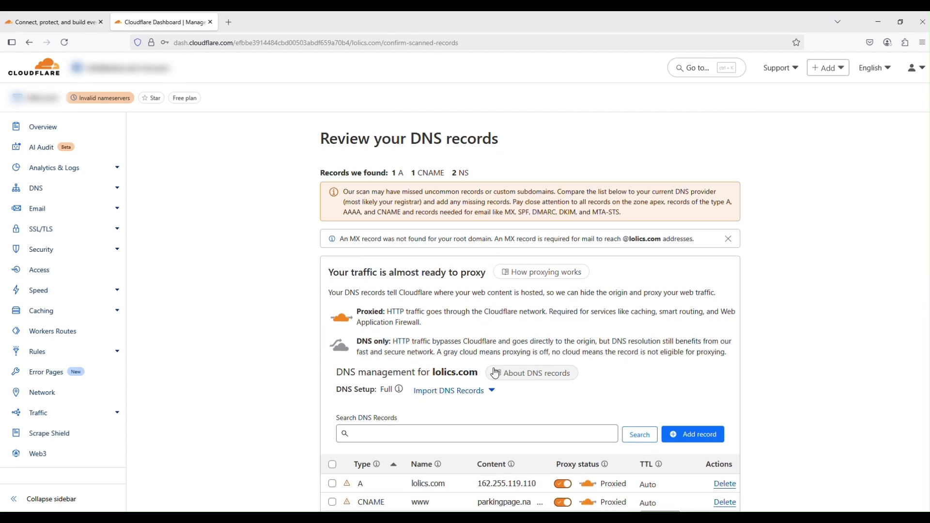
pyautogui.scroll(-2, 497, 373)
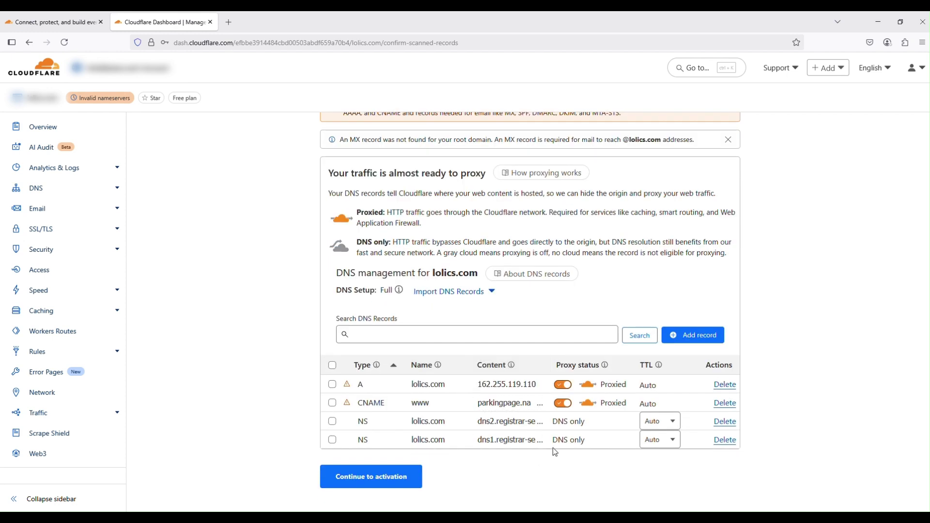
pyautogui.scroll(1, 602, 400)
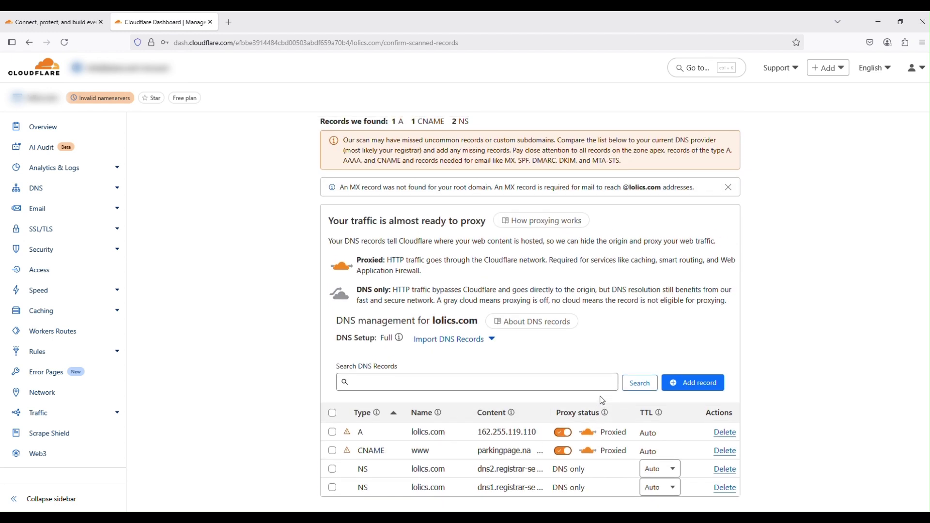
pyautogui.scroll(-1, 602, 400)
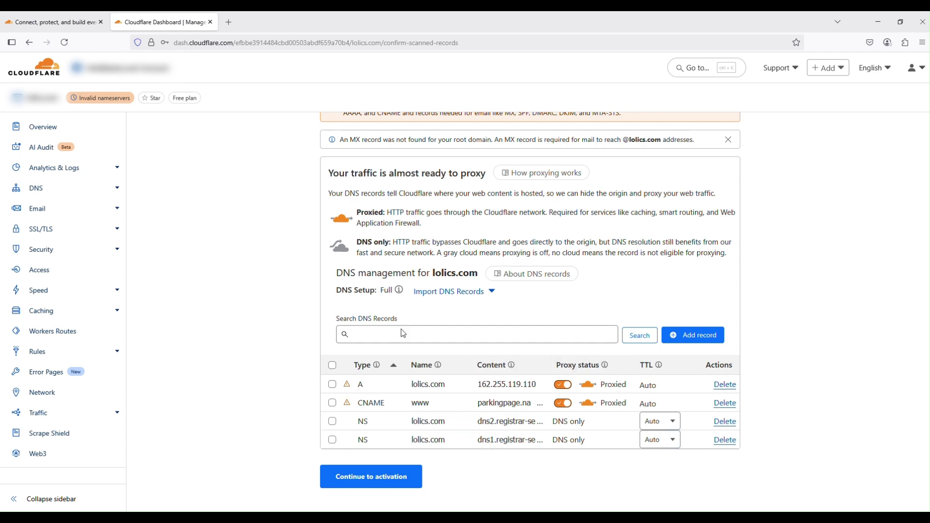
pyautogui.scroll(-1, 411, 358)
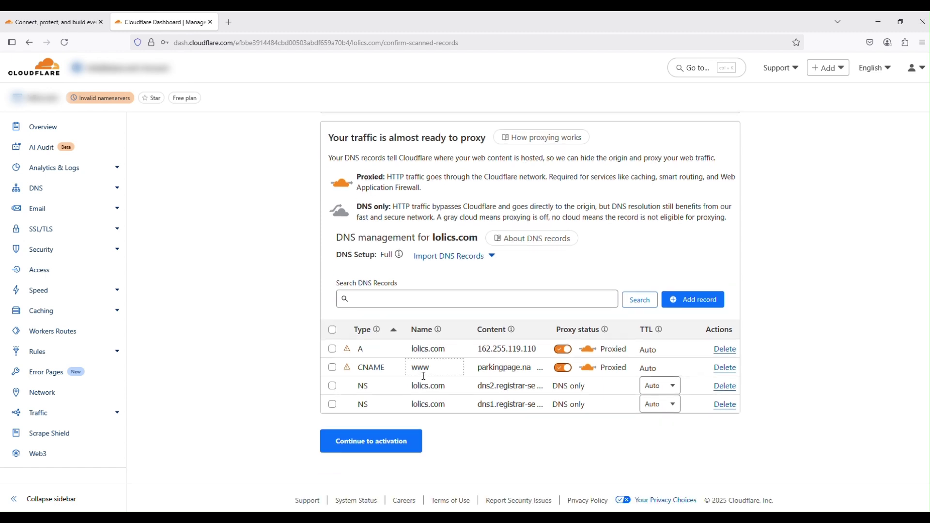
pyautogui.click(382, 452)
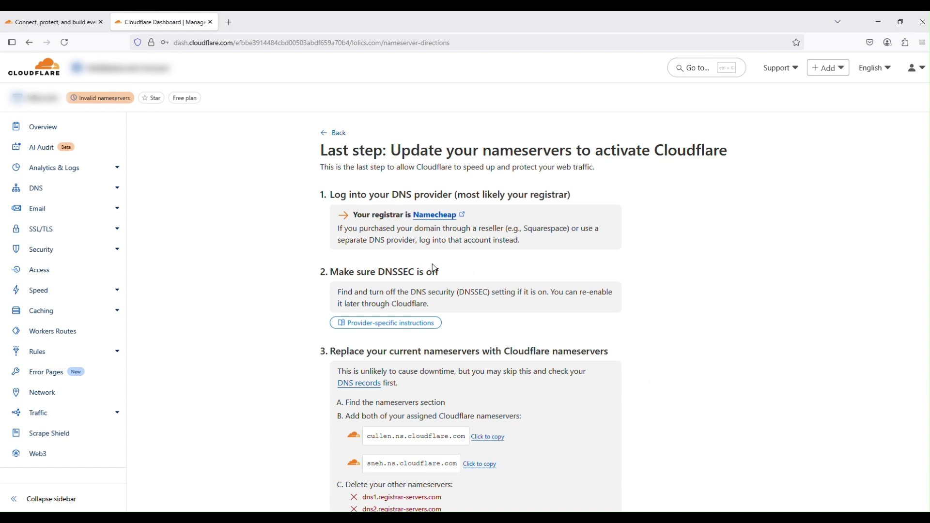
pyautogui.scroll(-3, 444, 270)
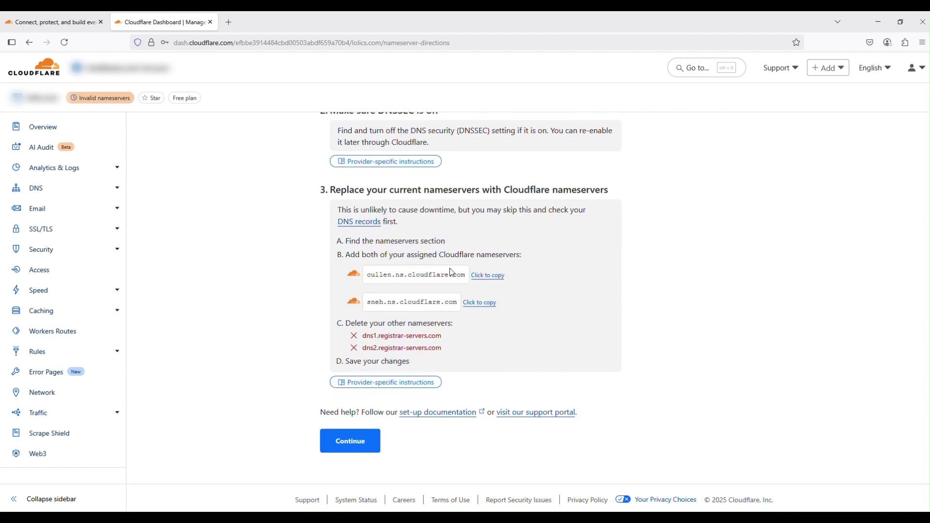
pyautogui.scroll(3, 452, 273)
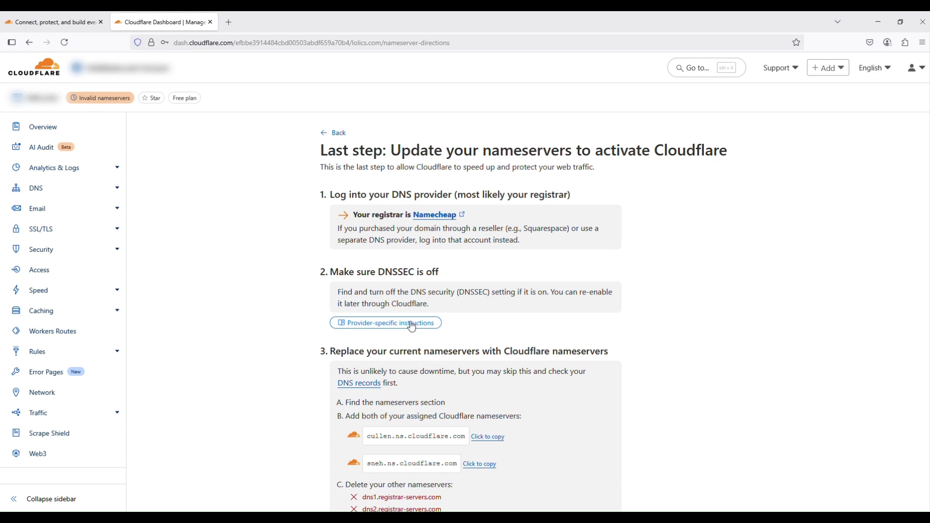
pyautogui.scroll(-2, 360, 201)
pyautogui.scroll(-3, 360, 201)
pyautogui.scroll(3, 368, 214)
pyautogui.scroll(-2, 388, 232)
pyautogui.scroll(2, 403, 350)
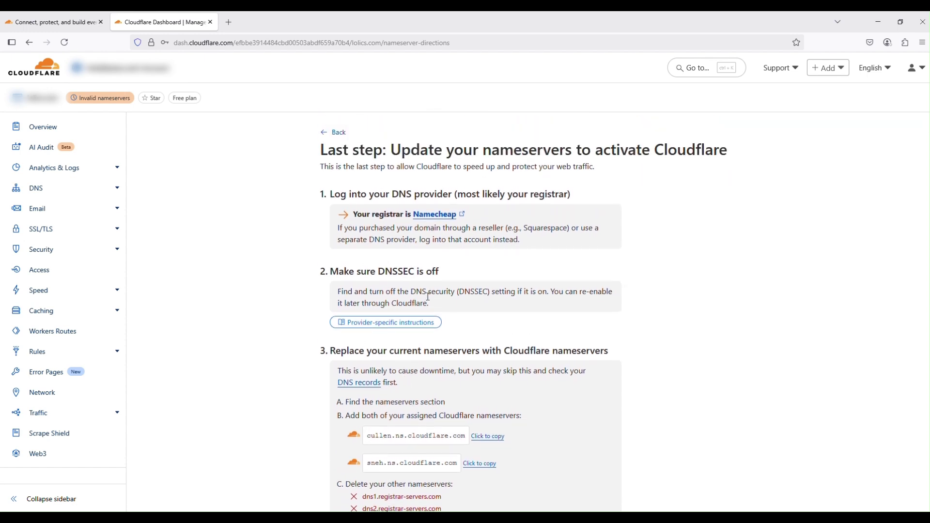
pyautogui.scroll(-3, 426, 301)
pyautogui.scroll(3, 428, 296)
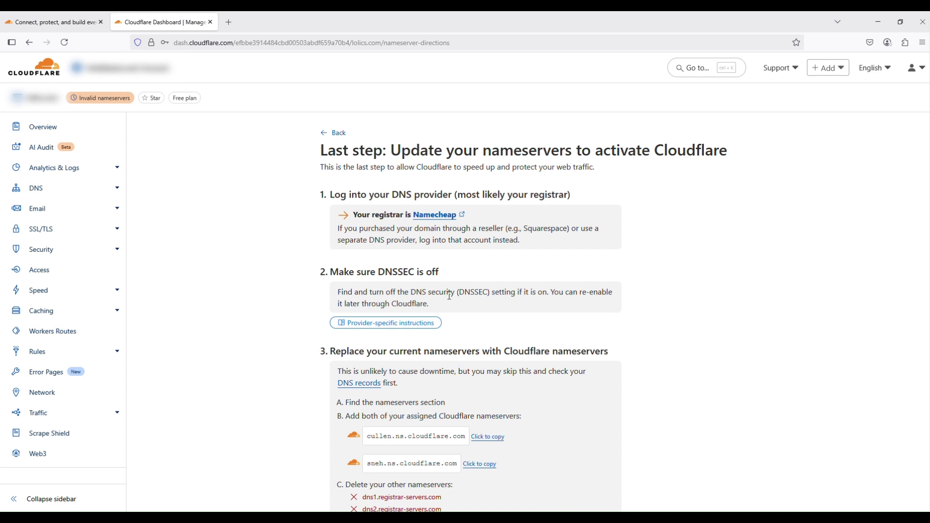
pyautogui.scroll(-2, 468, 336)
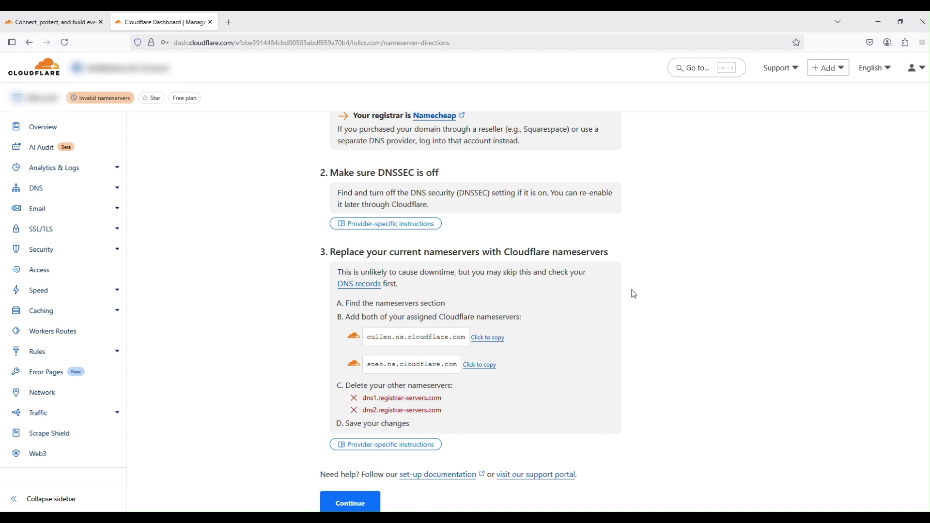
pyautogui.scroll(2, 574, 300)
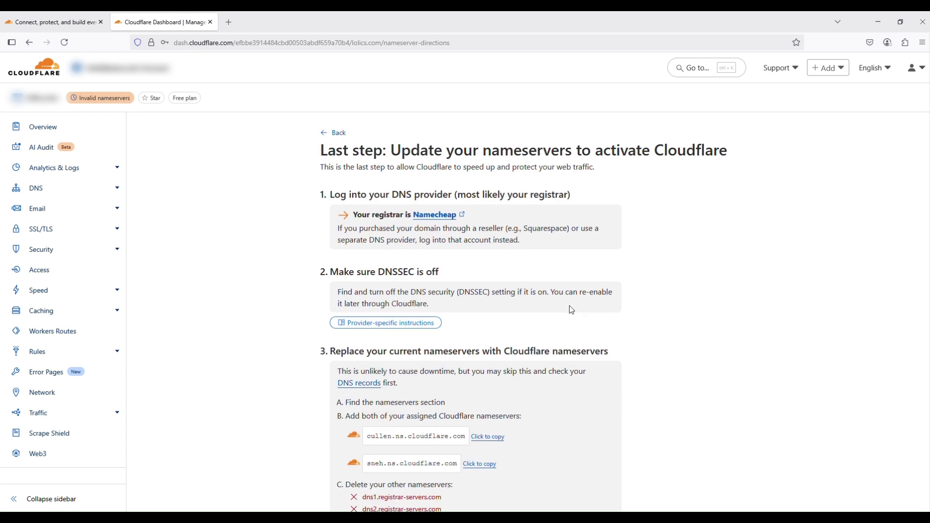
pyautogui.scroll(-3, 571, 312)
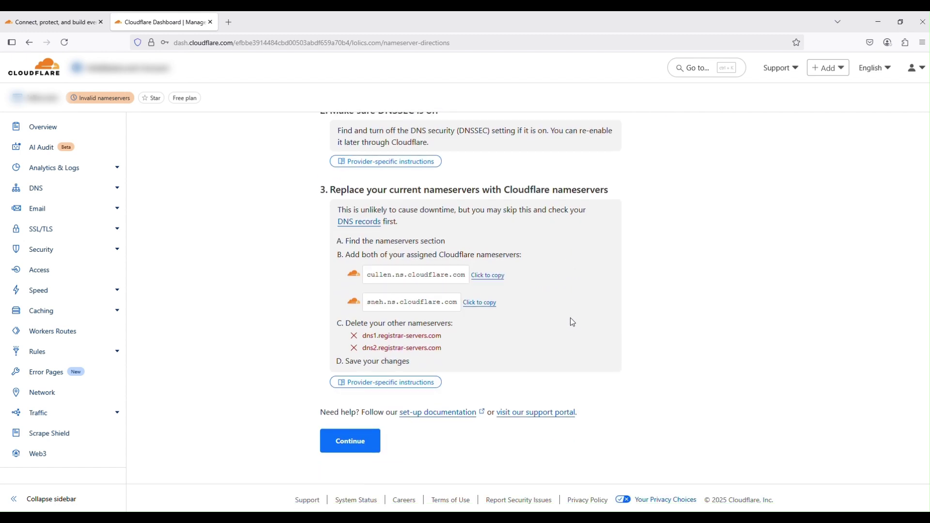
pyautogui.scroll(3, 567, 380)
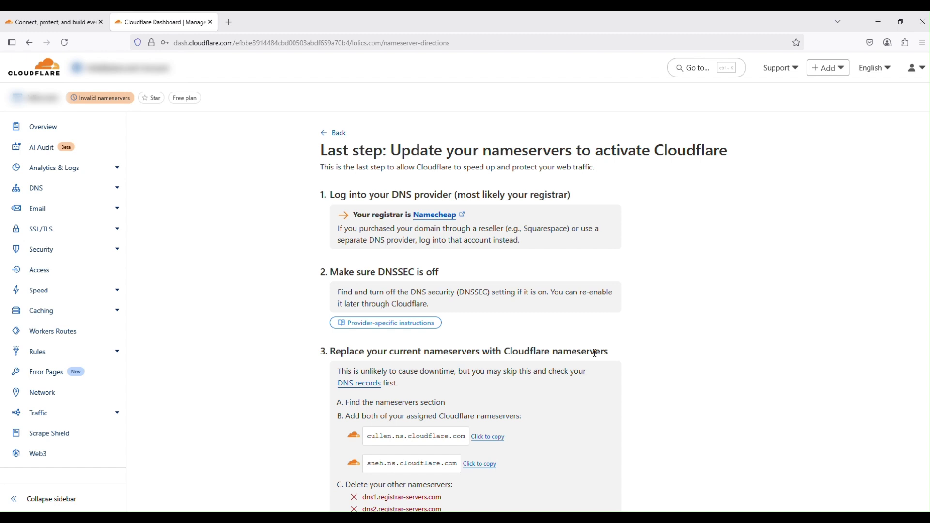
pyautogui.scroll(-2, 595, 353)
pyautogui.scroll(2, 595, 356)
pyautogui.scroll(-2, 556, 420)
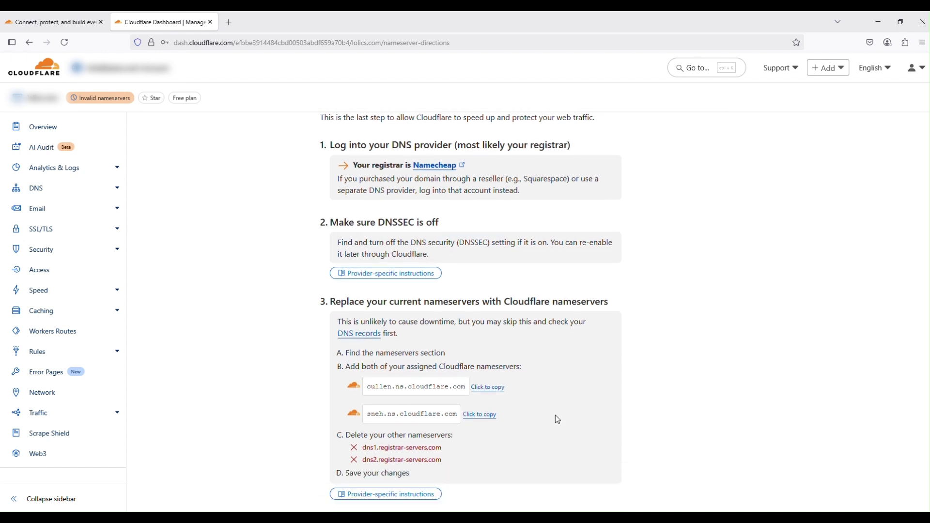
pyautogui.scroll(2, 558, 420)
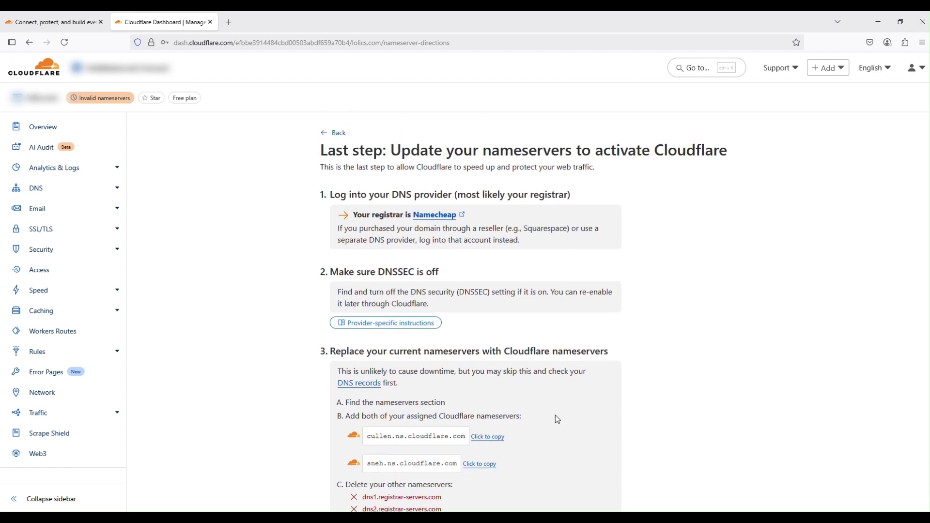
pyautogui.scroll(-4, 558, 419)
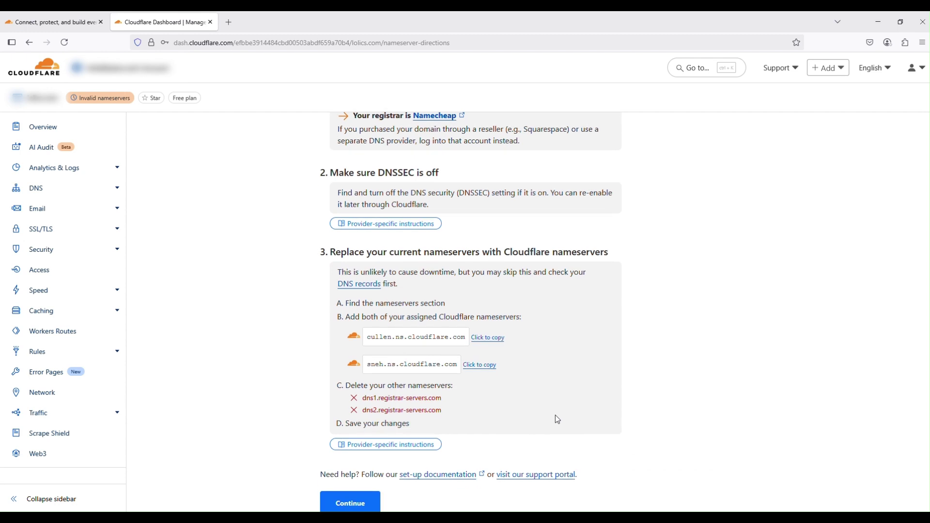
pyautogui.scroll(2, 555, 415)
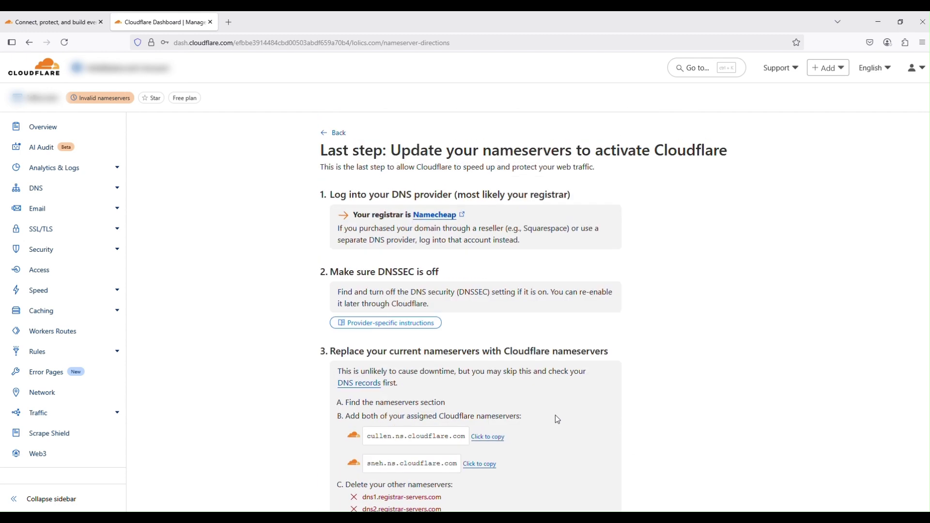
pyautogui.scroll(-2, 555, 415)
pyautogui.scroll(-1, 557, 420)
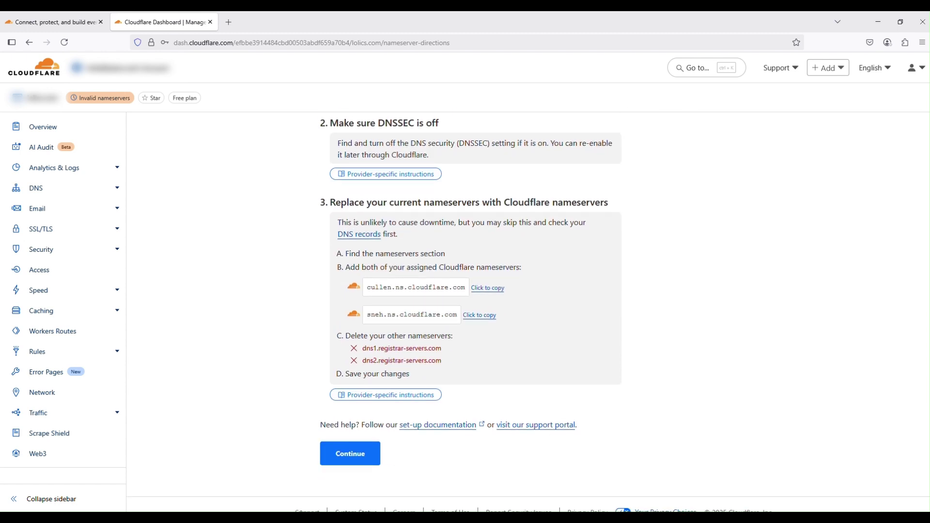
# Continue past the nameserver instructions and review the lolics.com Overview, including Zone ID and Account ID.
pyautogui.click(369, 458)
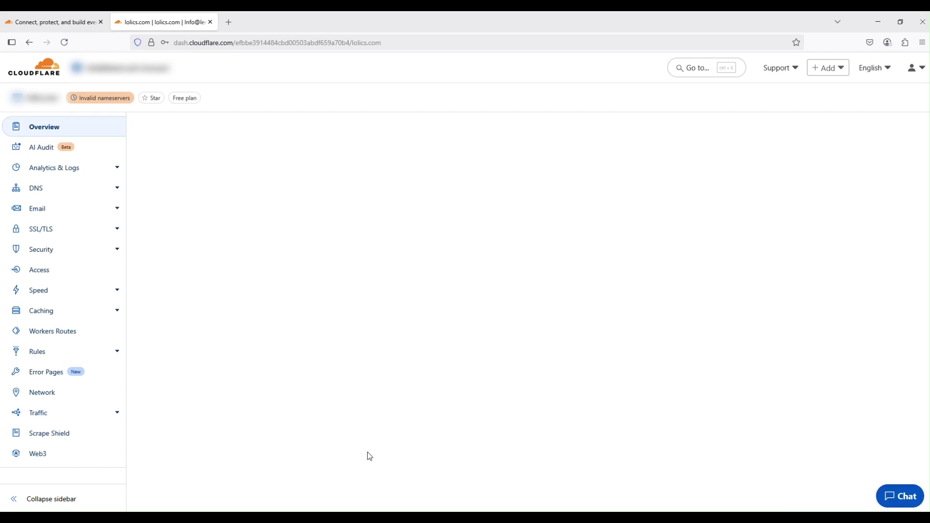
pyautogui.scroll(-4, 542, 344)
pyautogui.scroll(-2, 542, 345)
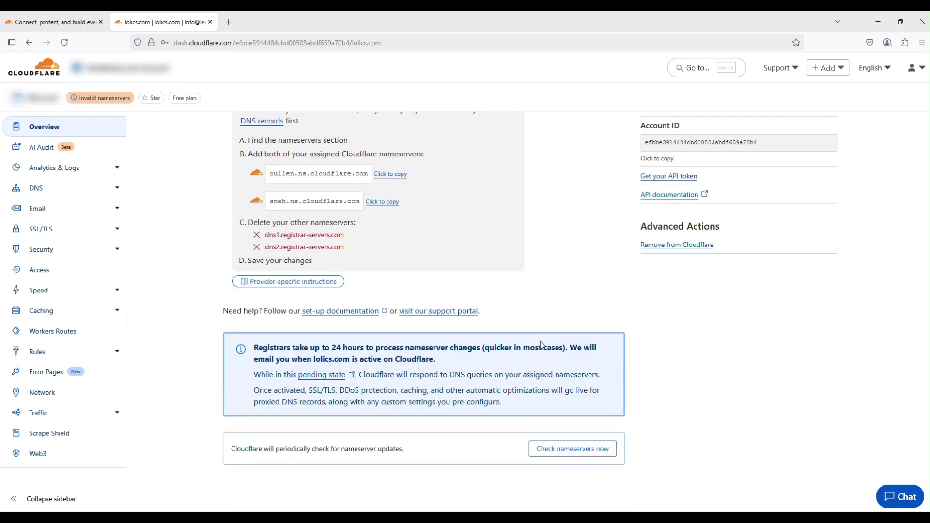
pyautogui.scroll(2, 548, 374)
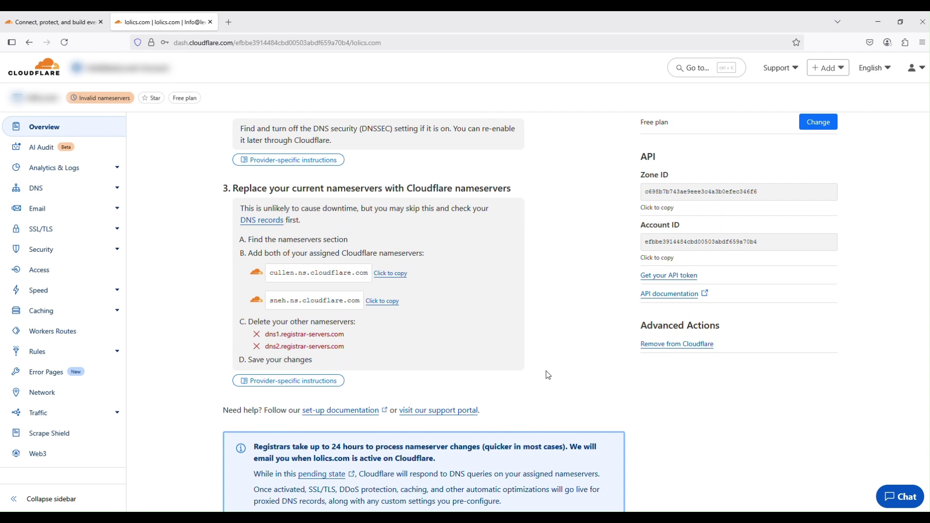
pyautogui.scroll(-2, 548, 376)
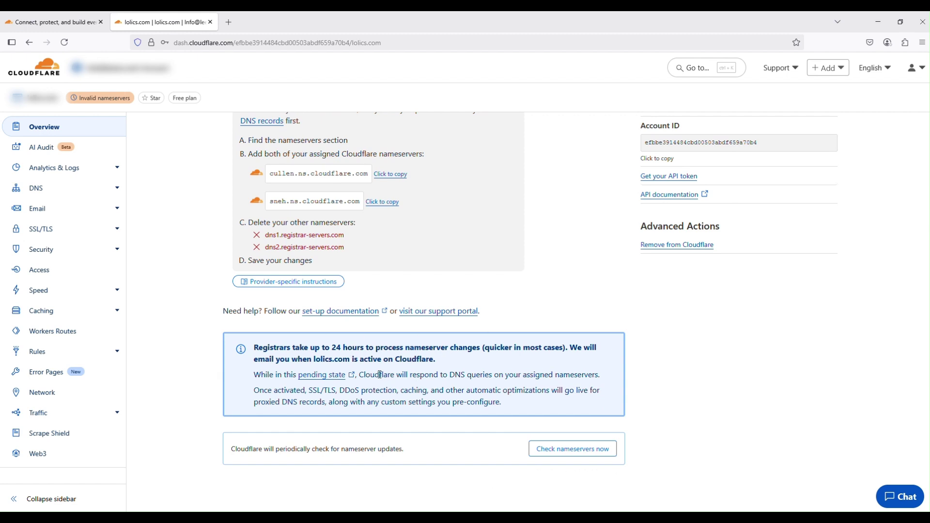
pyautogui.scroll(2, 374, 423)
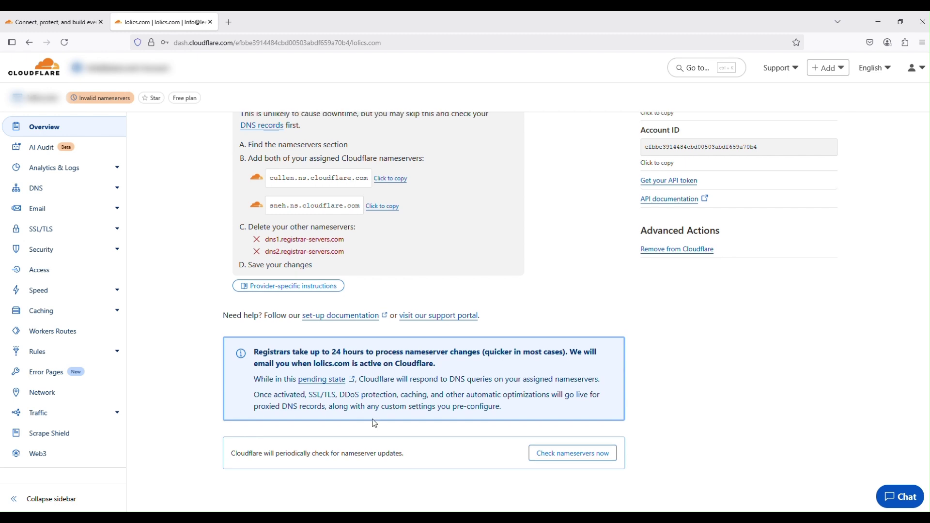
pyautogui.scroll(-2, 377, 423)
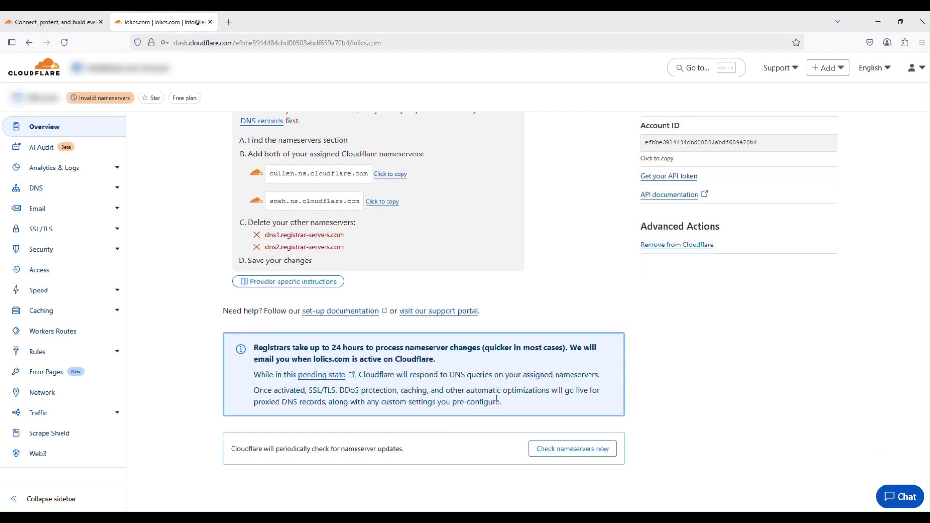
pyautogui.scroll(3, 470, 426)
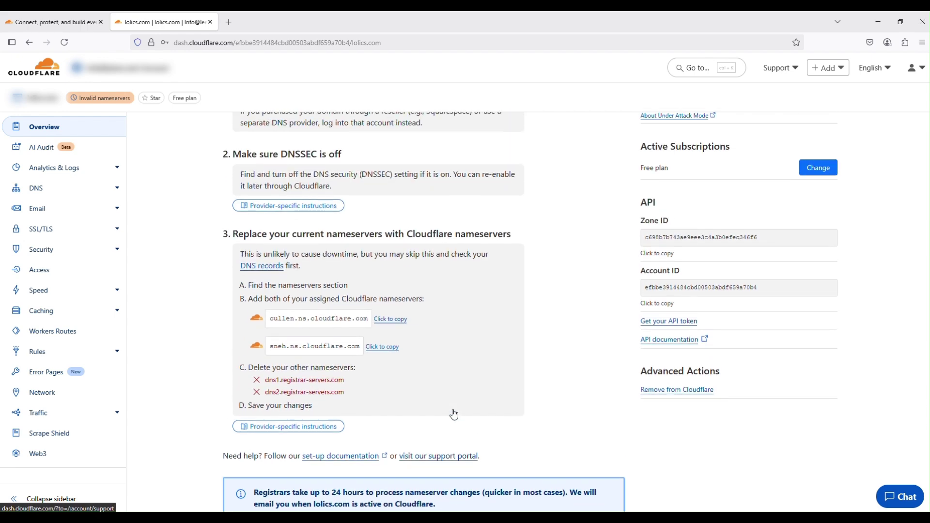
pyautogui.scroll(3, 455, 414)
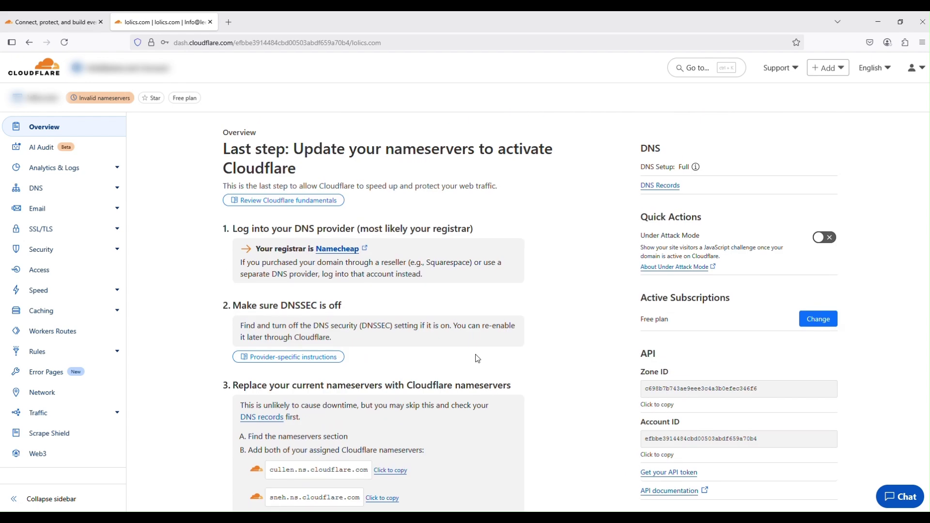
pyautogui.scroll(-5, 475, 362)
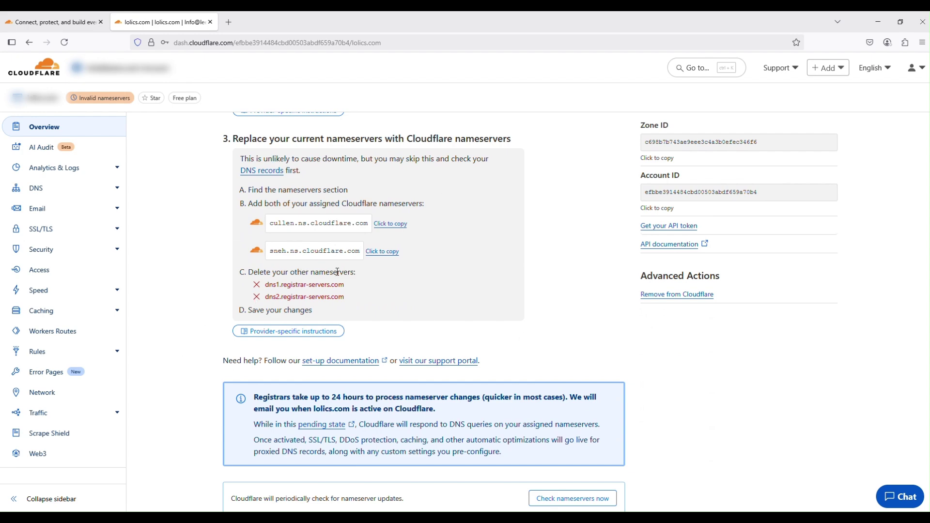
pyautogui.scroll(3, 688, 386)
pyautogui.scroll(2, 669, 388)
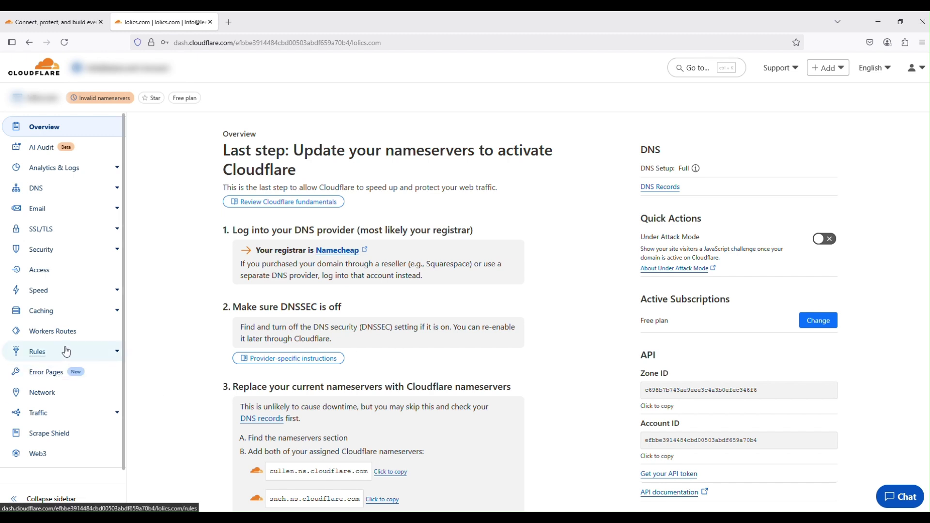
# Switch the lolics.com SSL/TLS encryption mode from Full to Full (strict) and confirm the change.
pyautogui.click(68, 235)
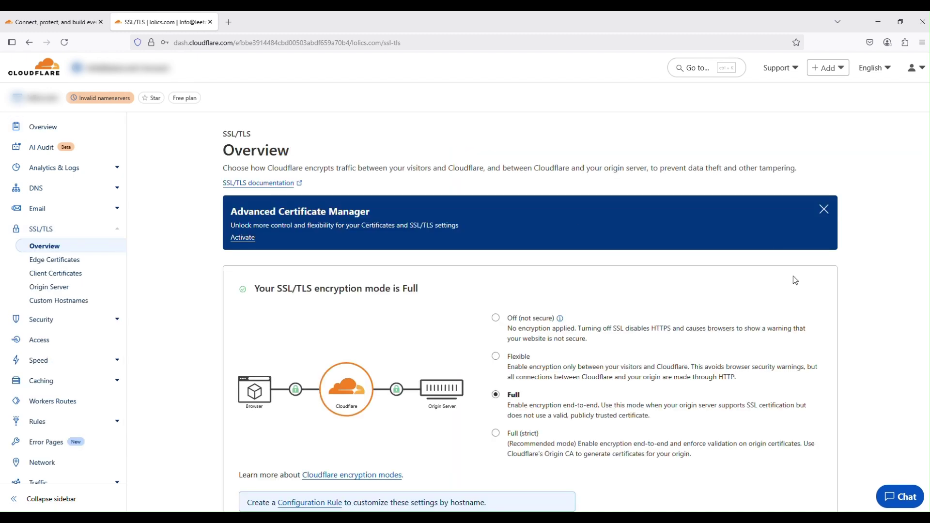
pyautogui.scroll(-1, 793, 264)
pyautogui.scroll(-2, 797, 291)
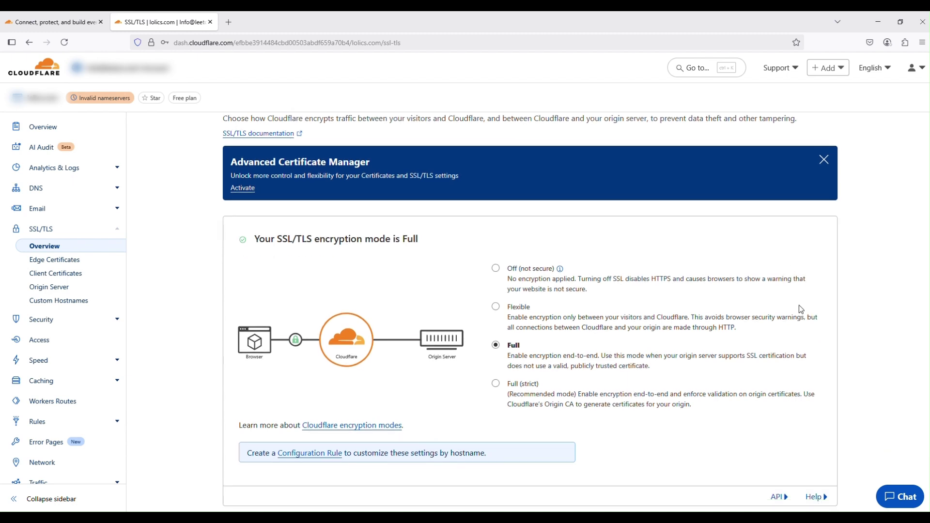
pyautogui.scroll(-2, 798, 305)
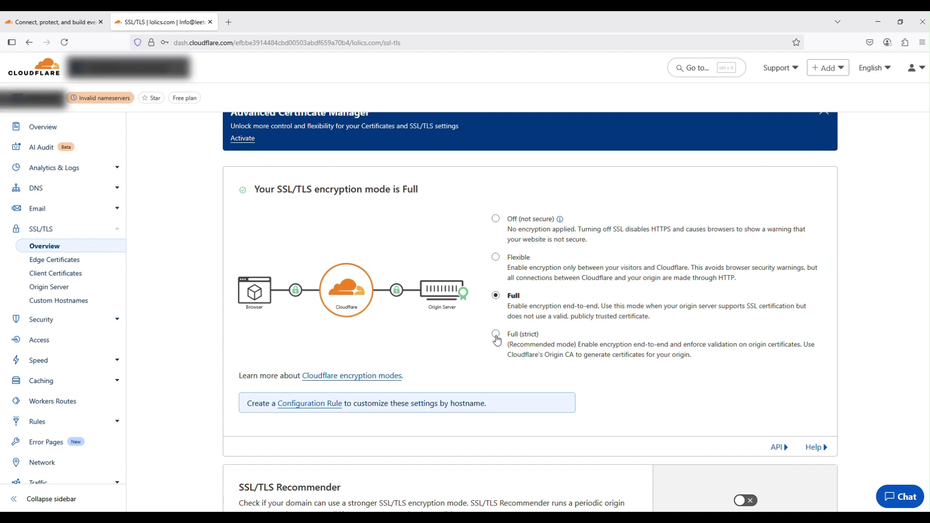
pyautogui.click(496, 335)
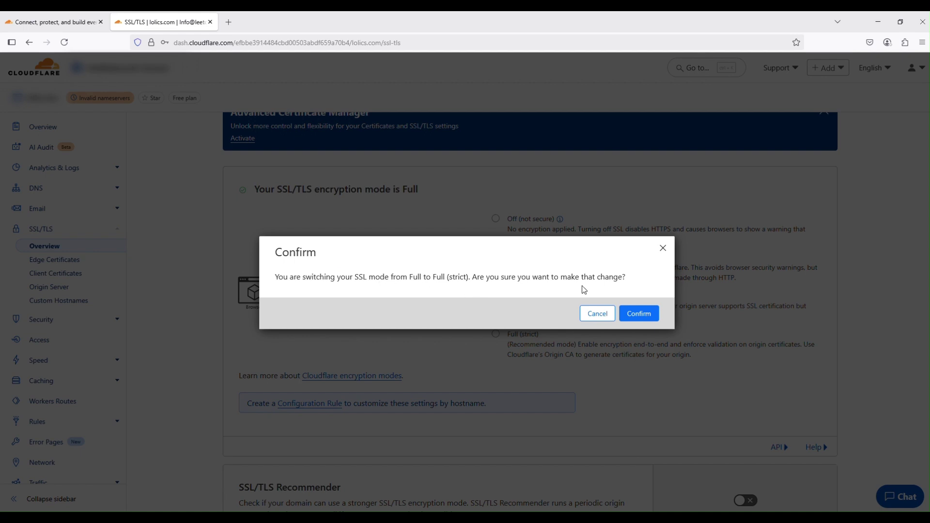
pyautogui.click(639, 315)
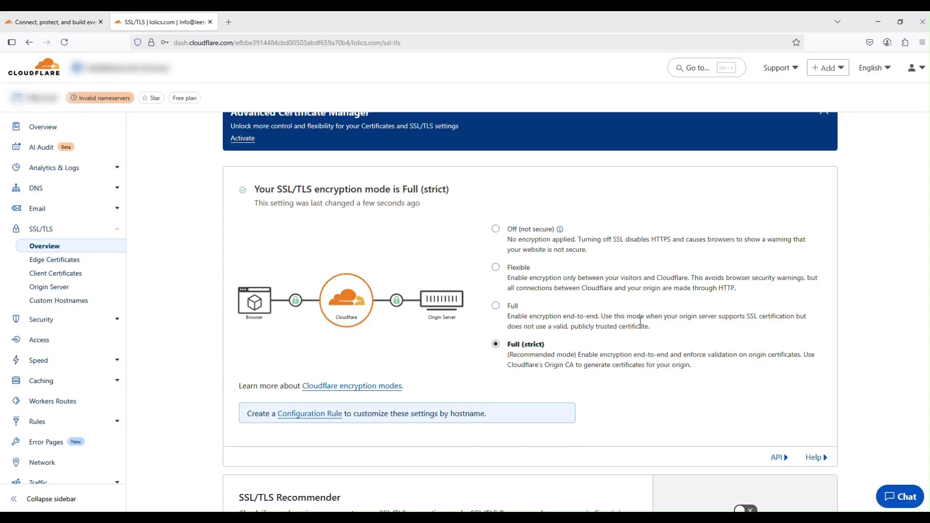
pyautogui.scroll(-5, 643, 322)
pyautogui.scroll(-1, 643, 333)
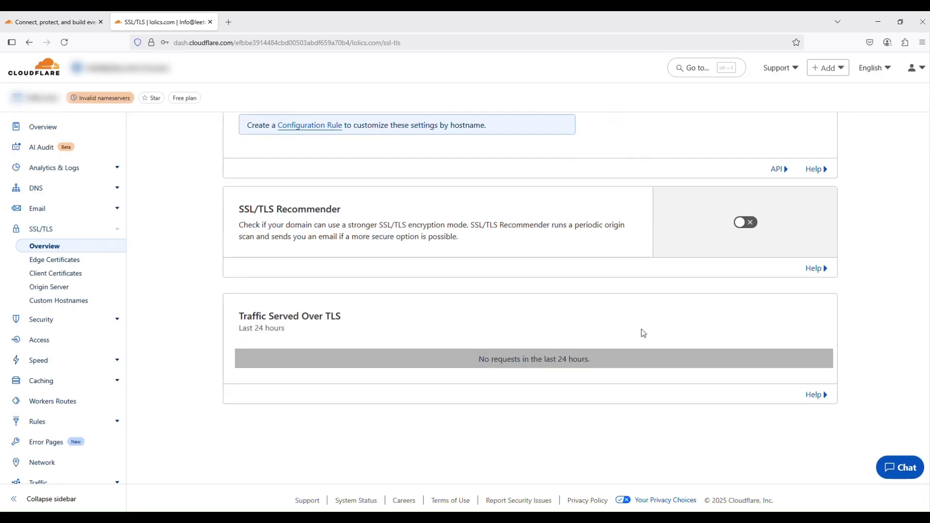
pyautogui.scroll(6, 643, 333)
pyautogui.scroll(2, 641, 329)
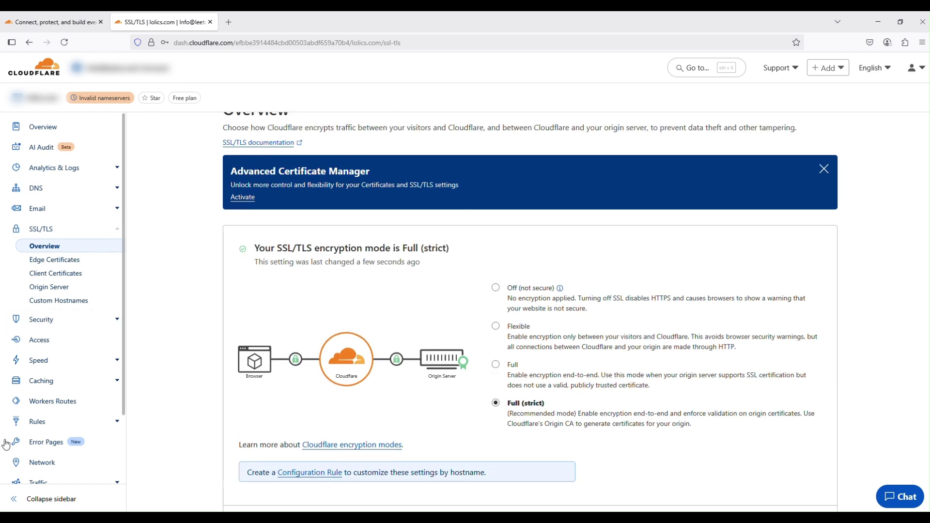
# Go to the lolics.com Caching Overview page and look over Cache Reserve and Cache Analytics.
pyautogui.click(58, 386)
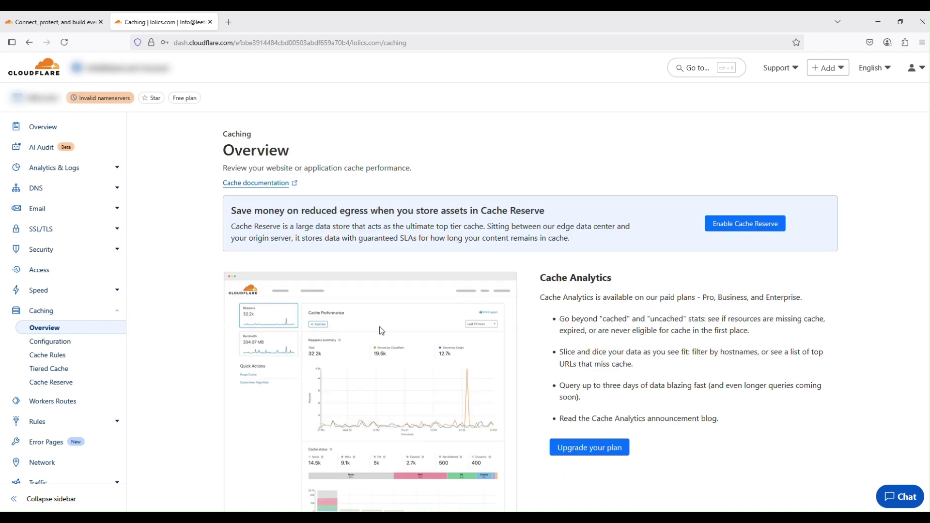
pyautogui.scroll(-2, 443, 342)
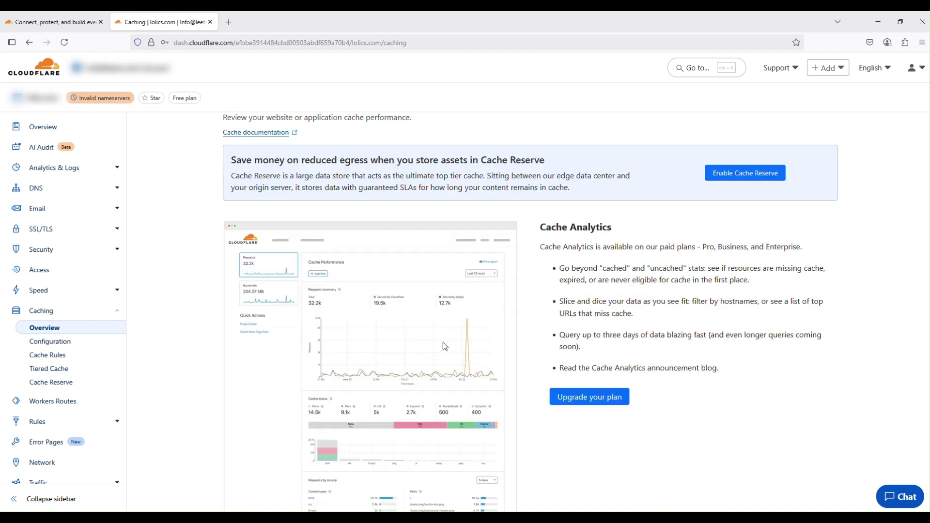
pyautogui.scroll(2, 479, 326)
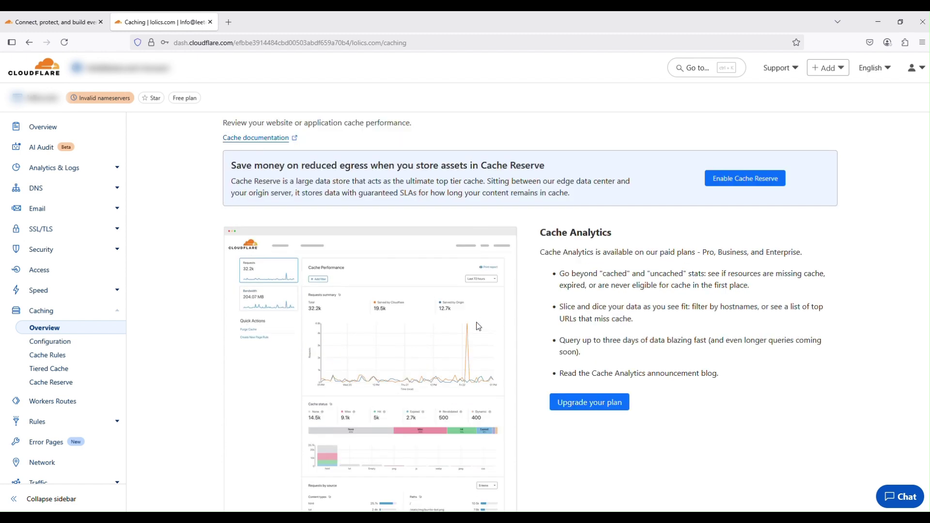
pyautogui.scroll(-1, 478, 326)
pyautogui.scroll(1, 479, 326)
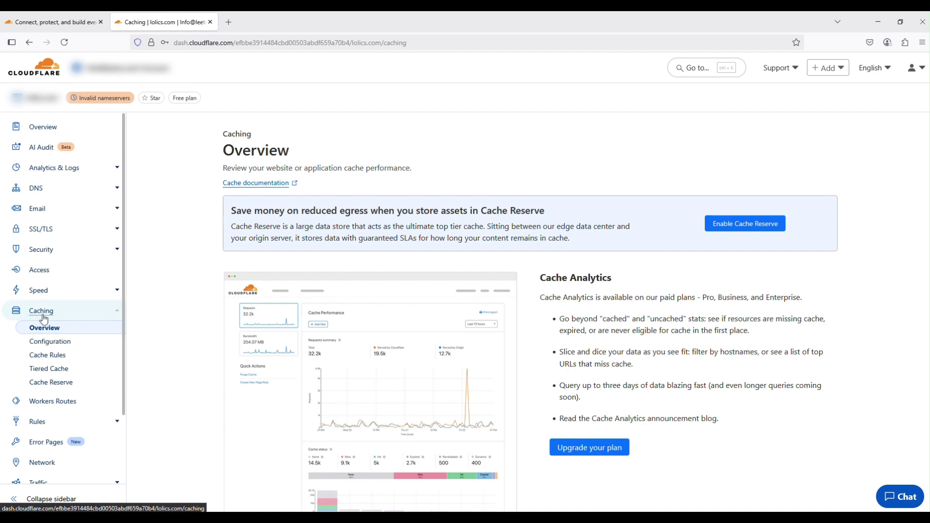
# On Caching Configuration, change Browser Cache TTL from 4 hours to Respect Existing Headers.
pyautogui.click(53, 346)
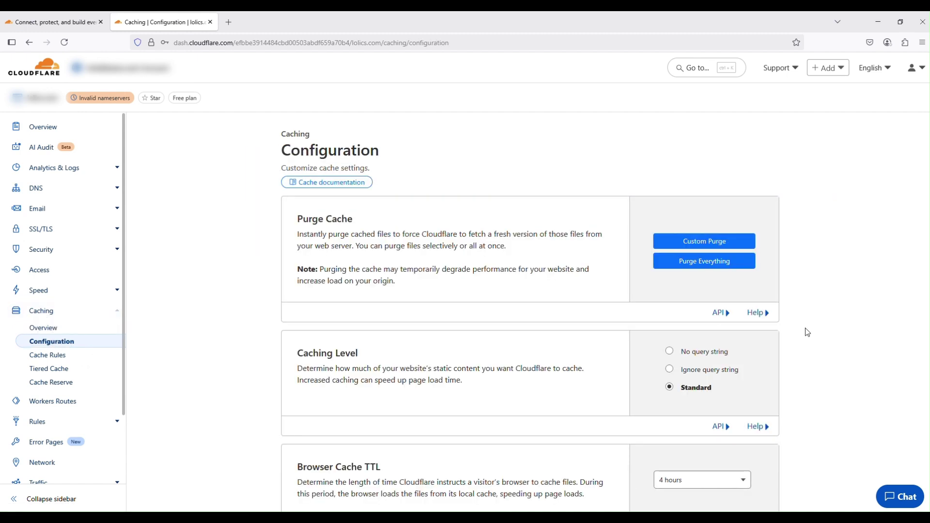
pyautogui.scroll(-2, 806, 331)
pyautogui.scroll(-5, 805, 330)
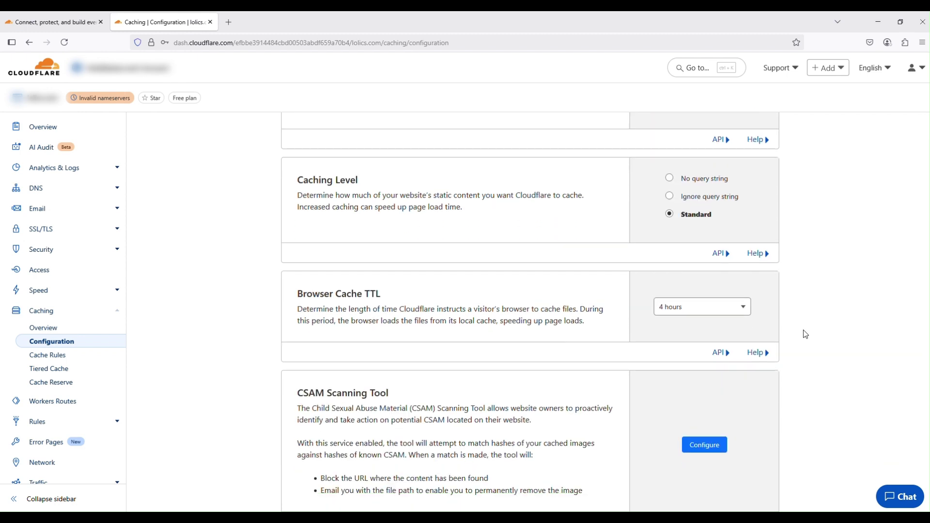
pyautogui.scroll(1, 804, 334)
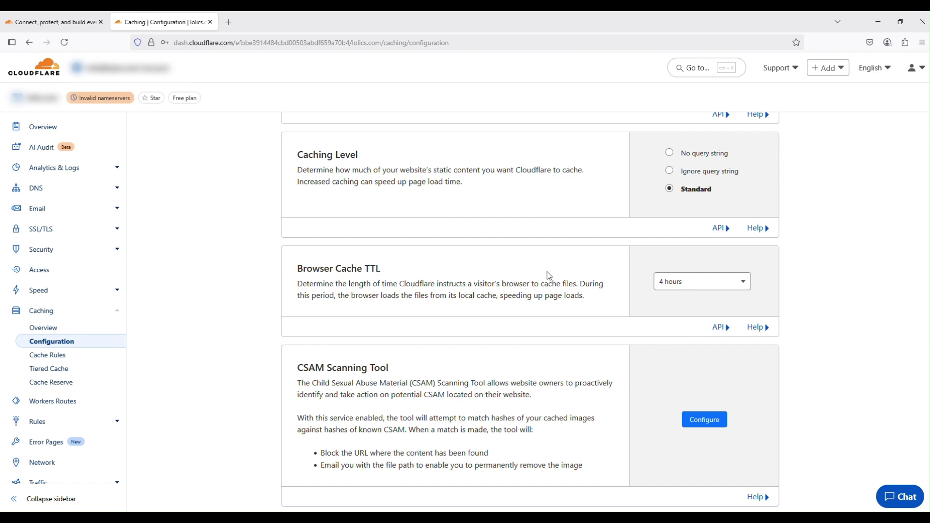
pyautogui.scroll(-1, 884, 328)
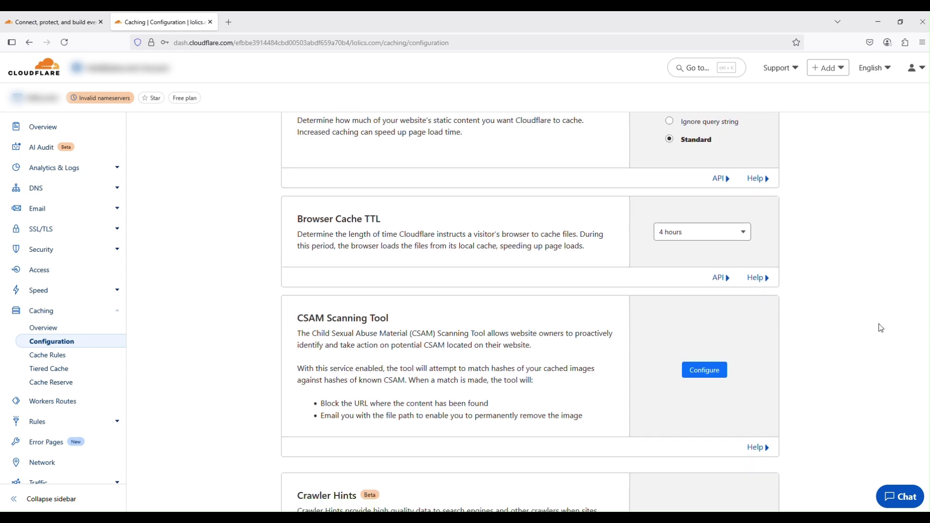
pyautogui.scroll(-2, 614, 331)
pyautogui.scroll(3, 614, 331)
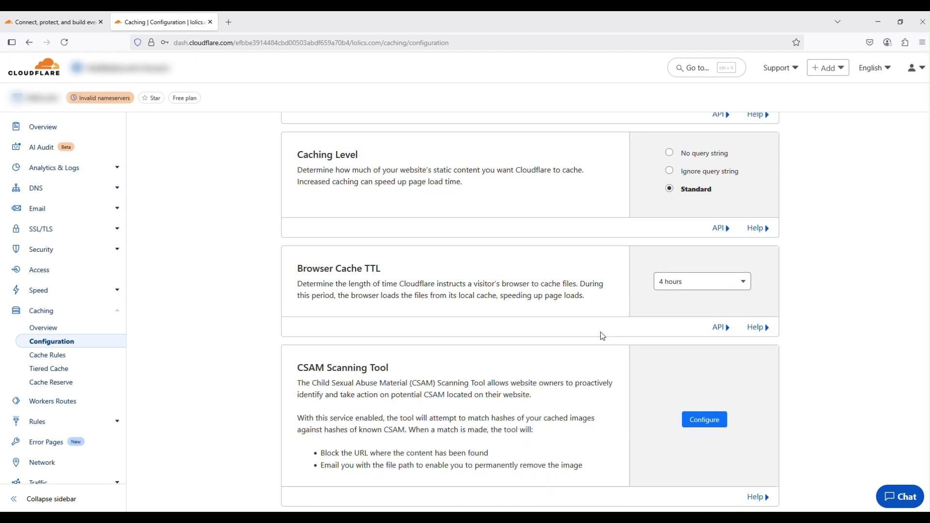
pyautogui.click(682, 291)
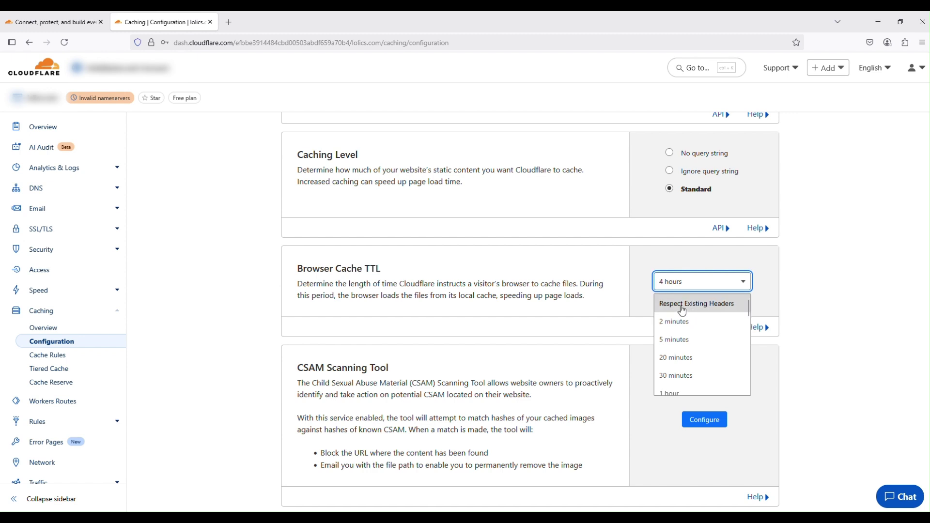
pyautogui.click(682, 305)
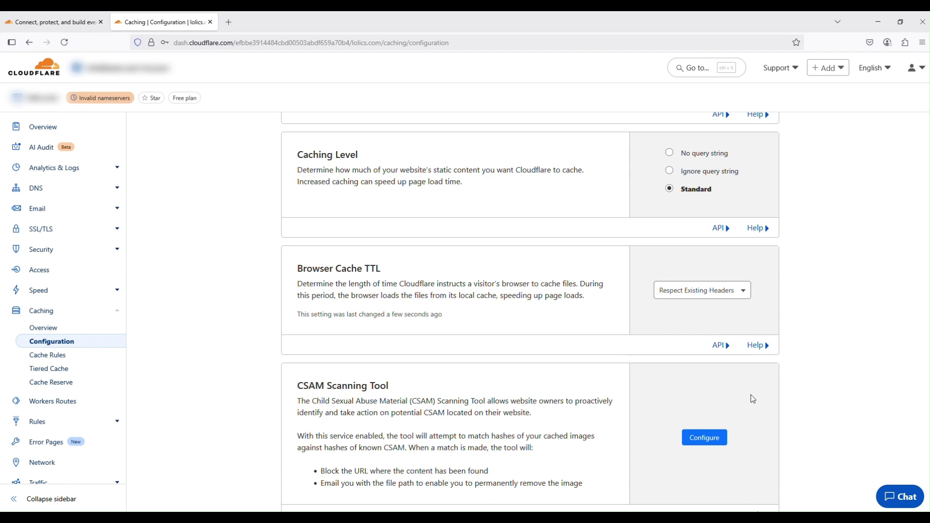
pyautogui.scroll(-12, 752, 399)
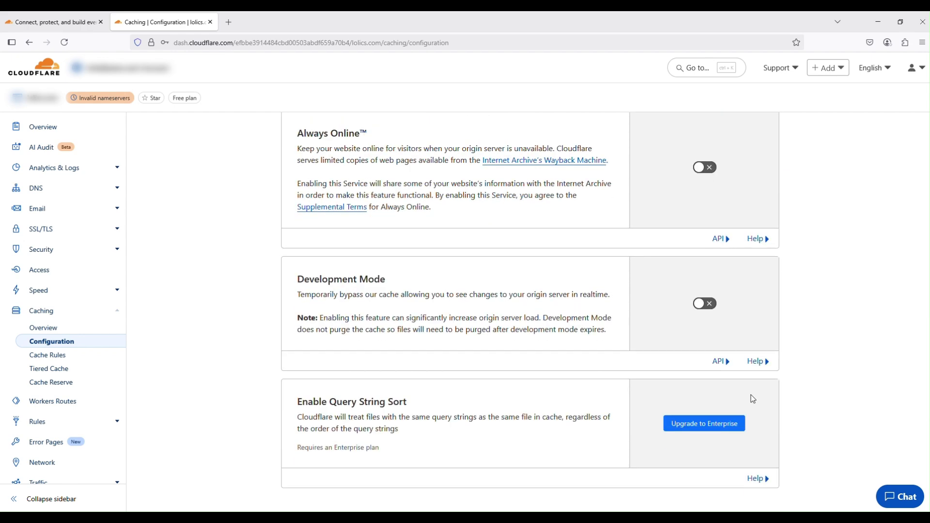
# Return to the top of Caching Configuration and move over to the WordPress W3 Total Cache dashboard.
pyautogui.scroll(8, 751, 394)
pyautogui.scroll(5, 746, 394)
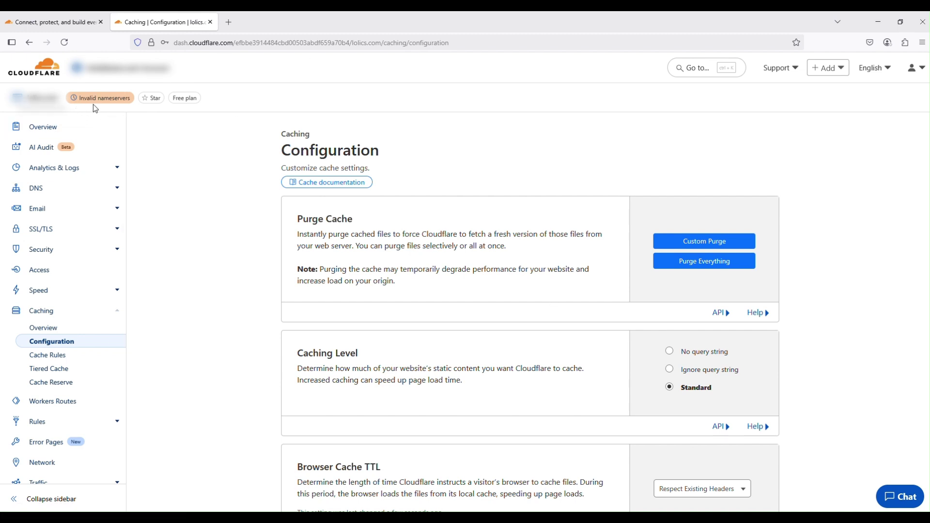
pyautogui.moveTo(87, 101)
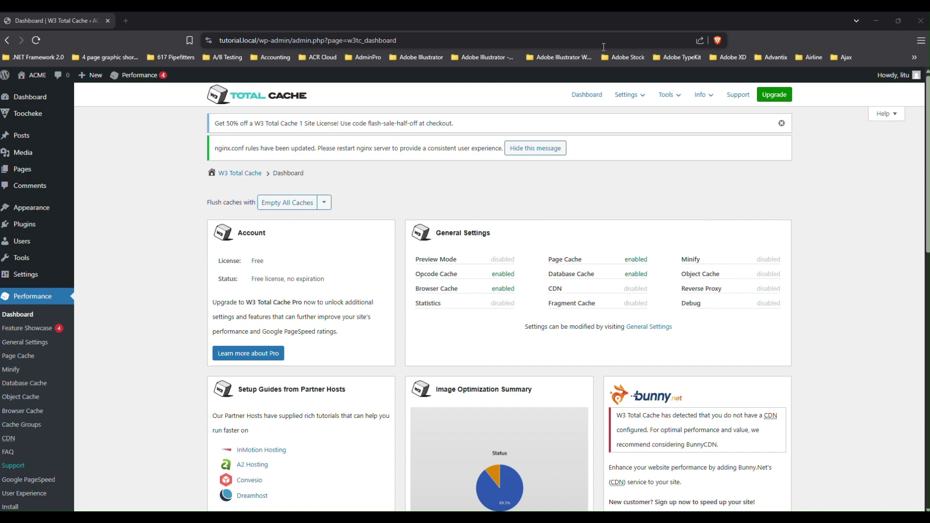
# Activate the Cloudflare extension in W3 Total Cache's Performance > Extensions list.
pyautogui.scroll(-3, 756, 175)
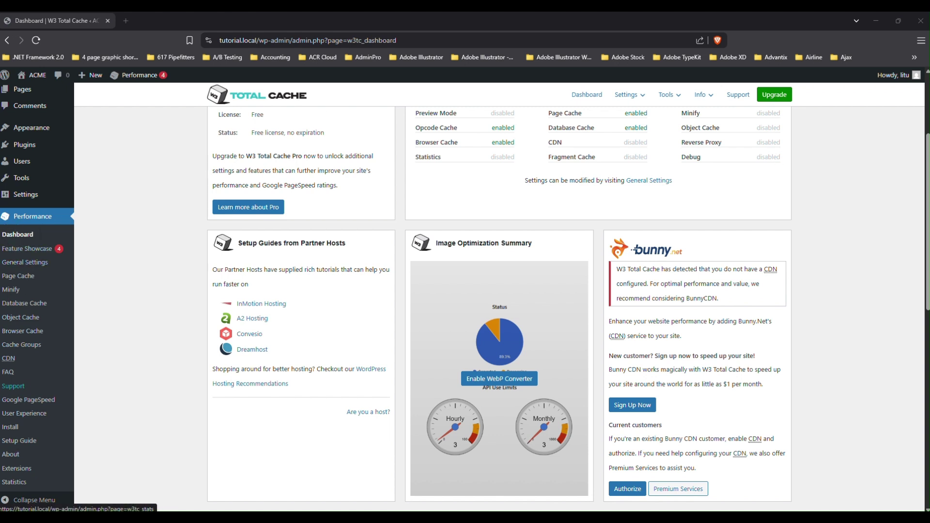
pyautogui.click(15, 473)
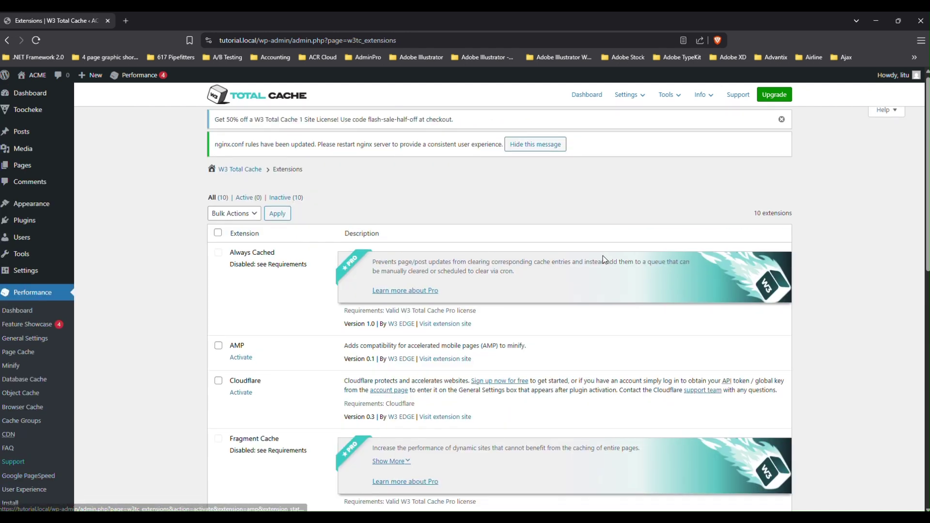
pyautogui.scroll(-1, 602, 255)
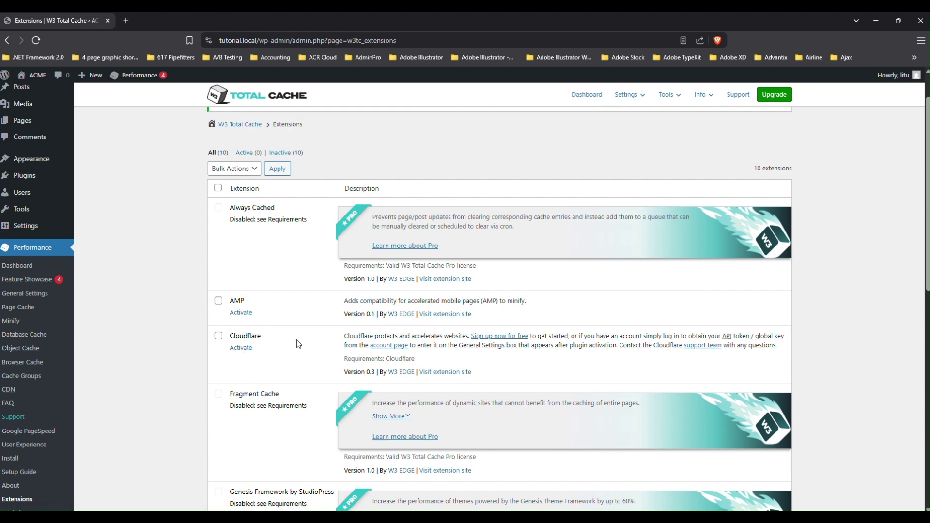
pyautogui.click(240, 351)
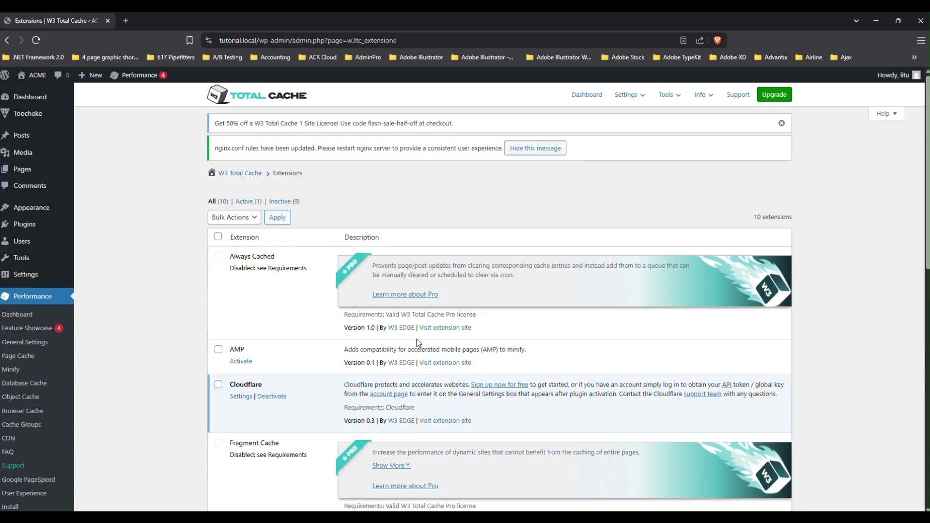
pyautogui.scroll(-1, 416, 339)
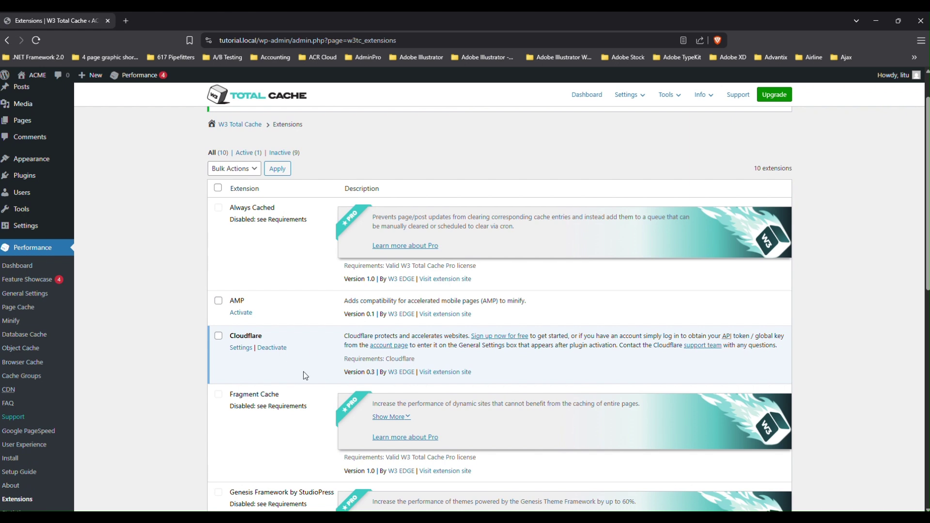
# Reauthorize the Cloudflare extension with the saved account e-mail, then switch to the Cloudflare dashboard.
pyautogui.click(241, 351)
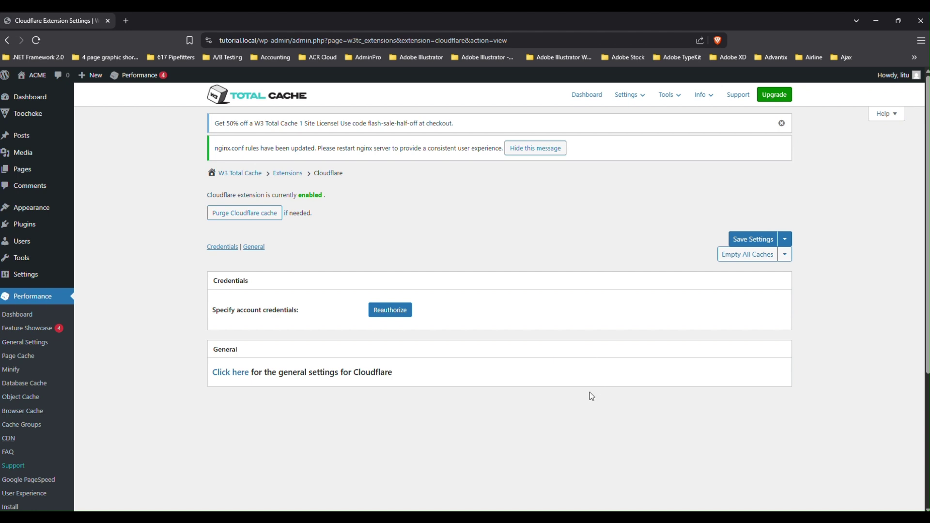
pyautogui.click(387, 314)
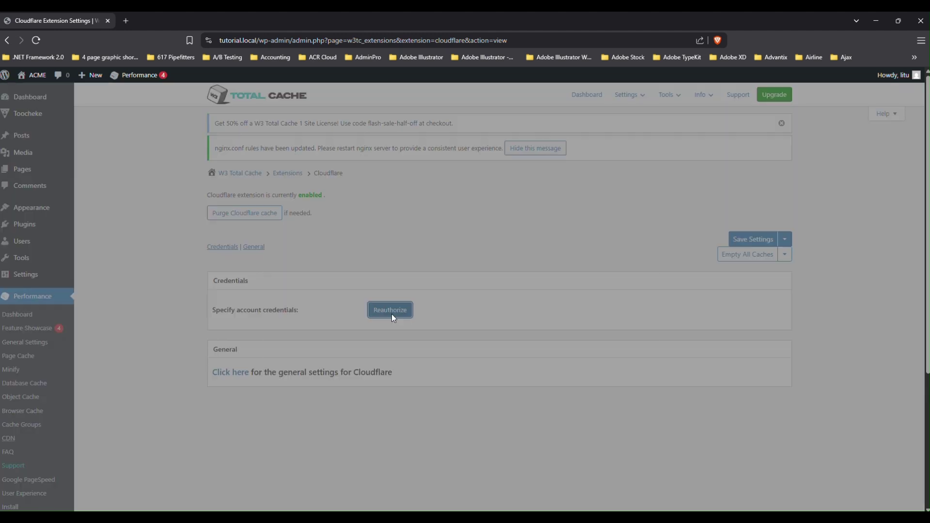
pyautogui.click(403, 266)
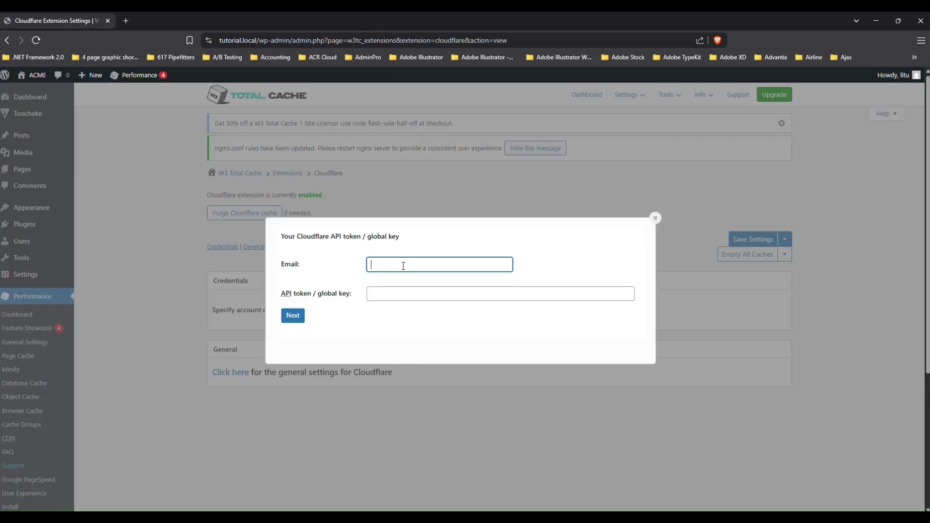
pyautogui.click(424, 279)
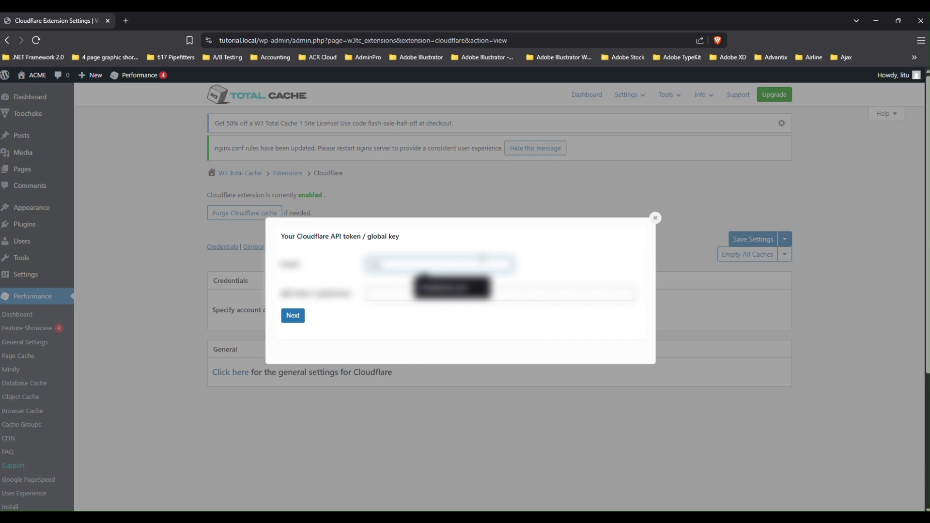
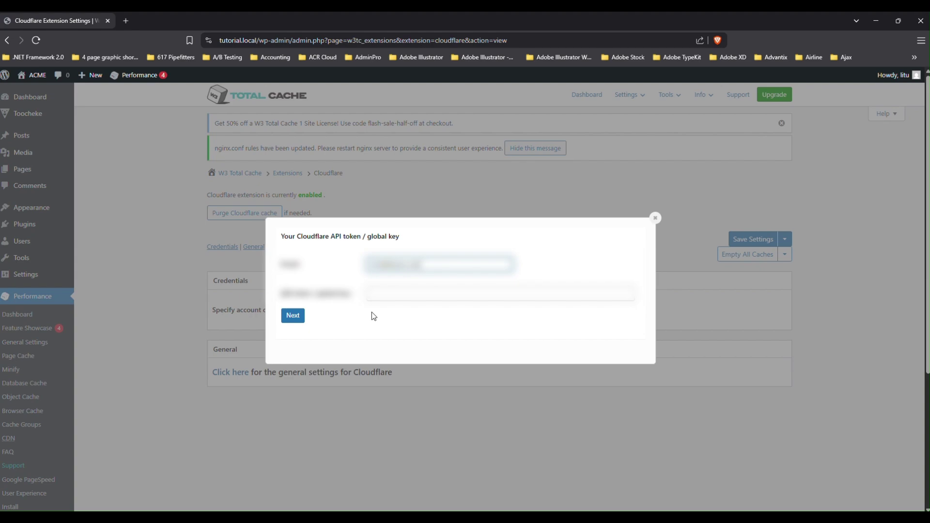
pyautogui.hotkey('alt', 'Tab')
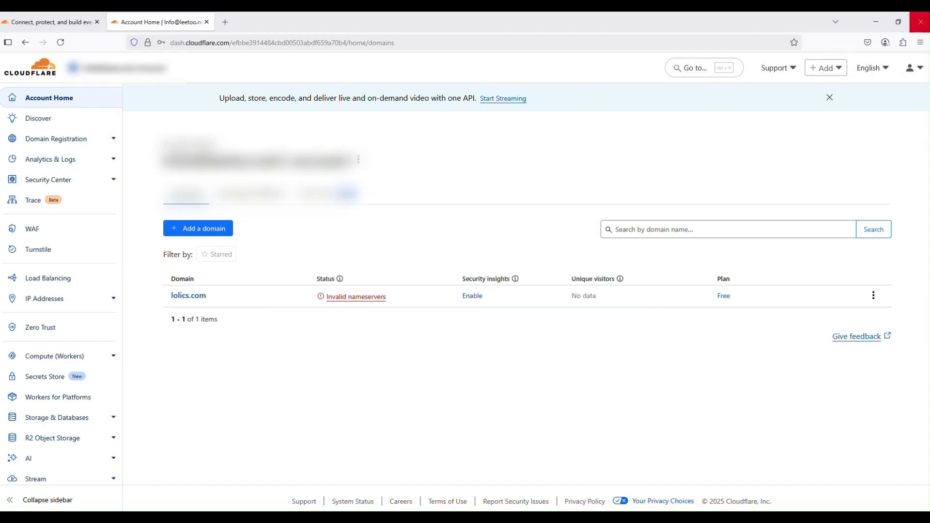
# Open the user profile's API Tokens page from the account menu.
pyautogui.click(922, 71)
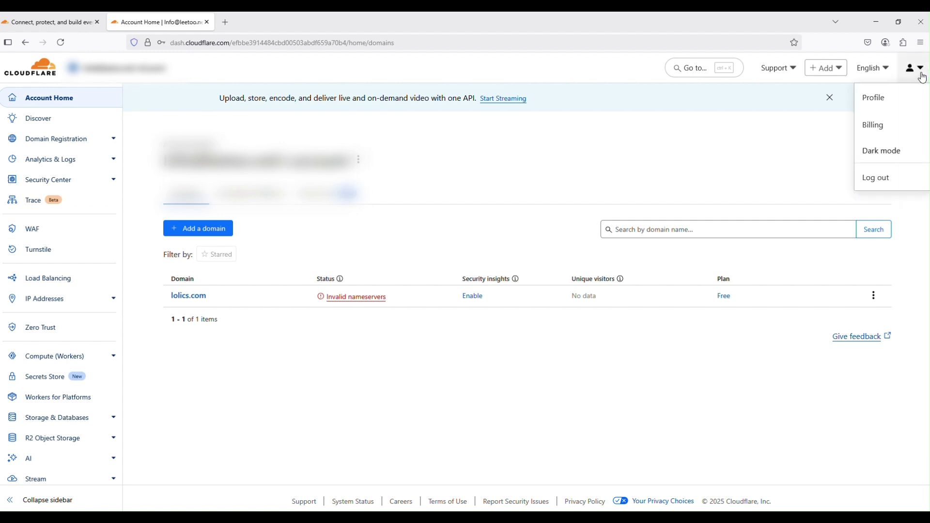
pyautogui.click(885, 100)
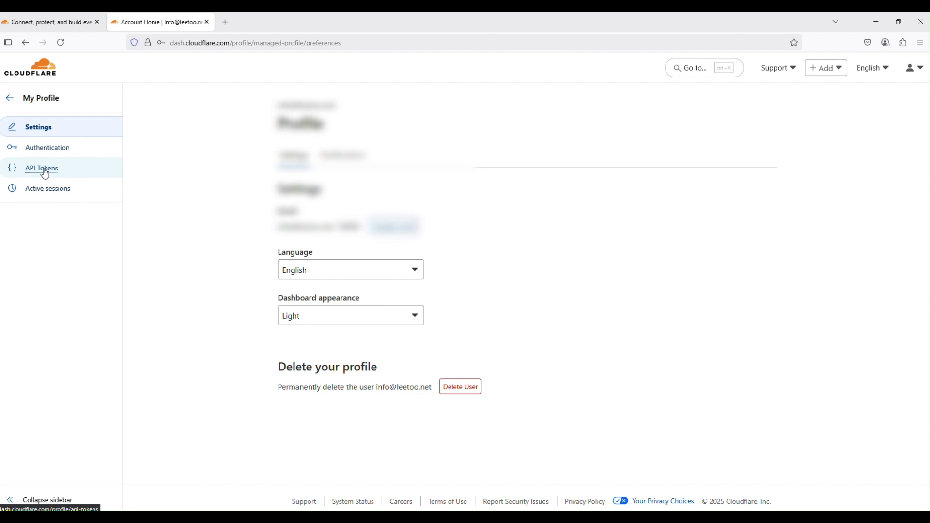
pyautogui.click(43, 170)
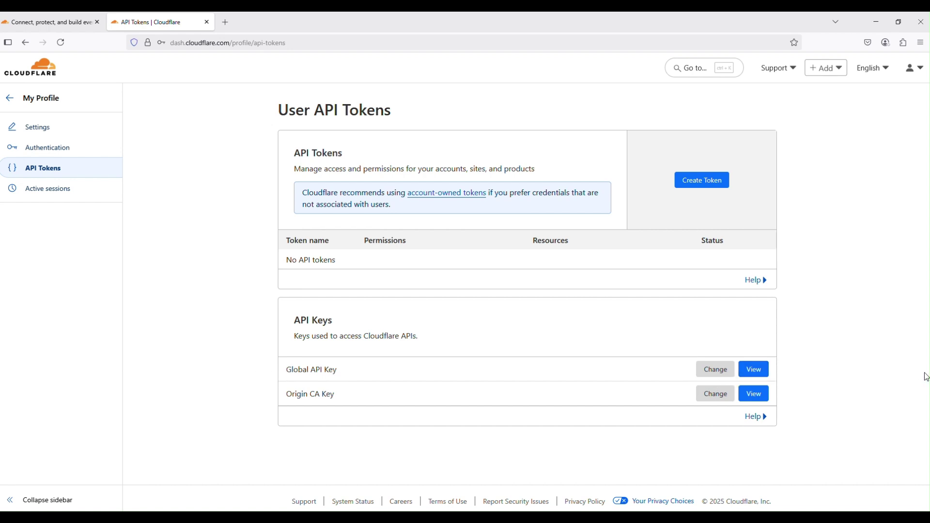
# Reveal the Global API Key using the account password and human check, then copy it.
pyautogui.click(755, 370)
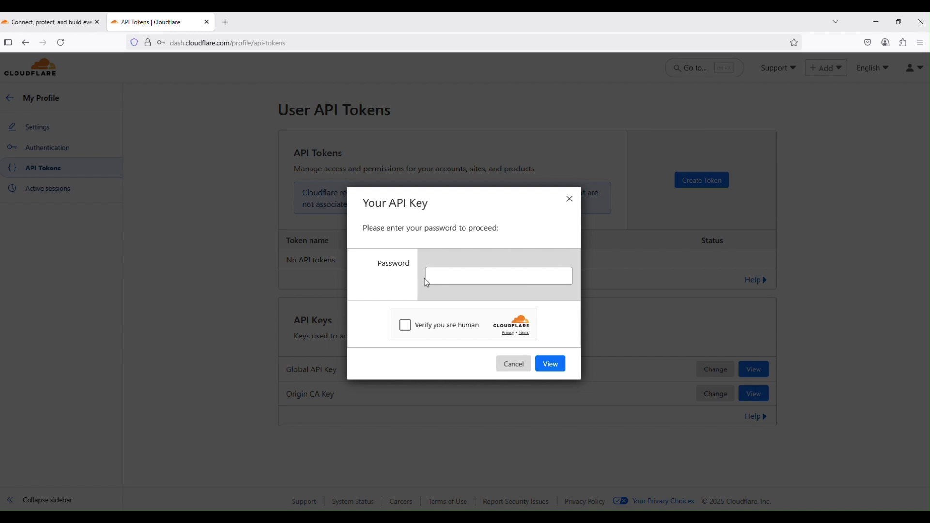
pyautogui.click(545, 275)
pyautogui.click(473, 281)
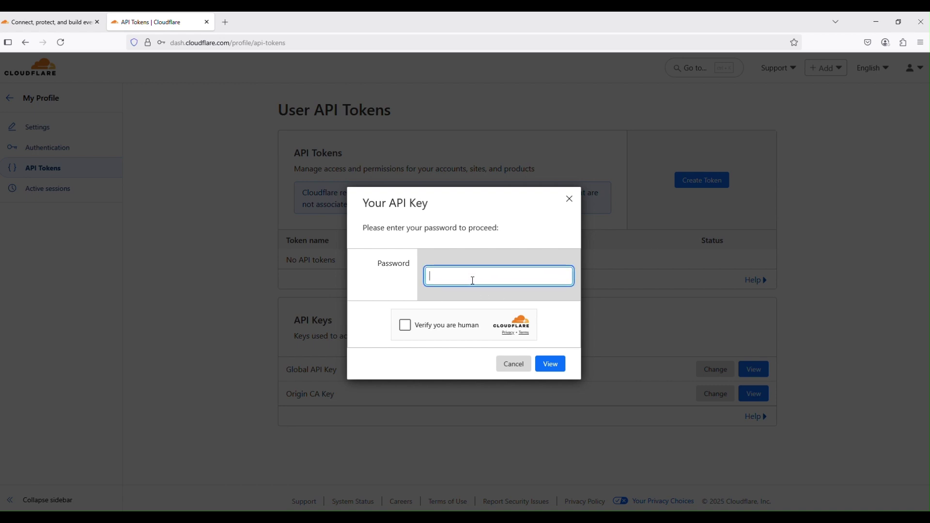
pyautogui.write('••••••••')
pyautogui.click(405, 326)
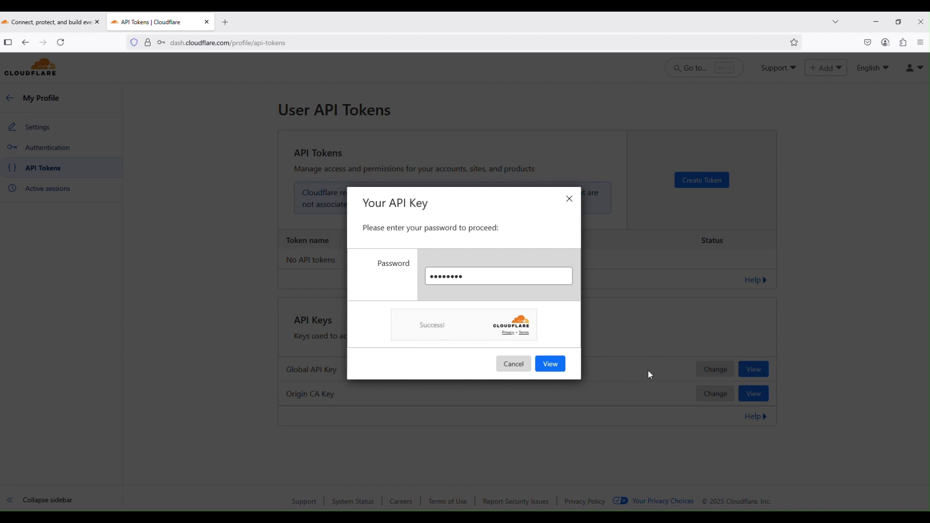
pyautogui.click(555, 369)
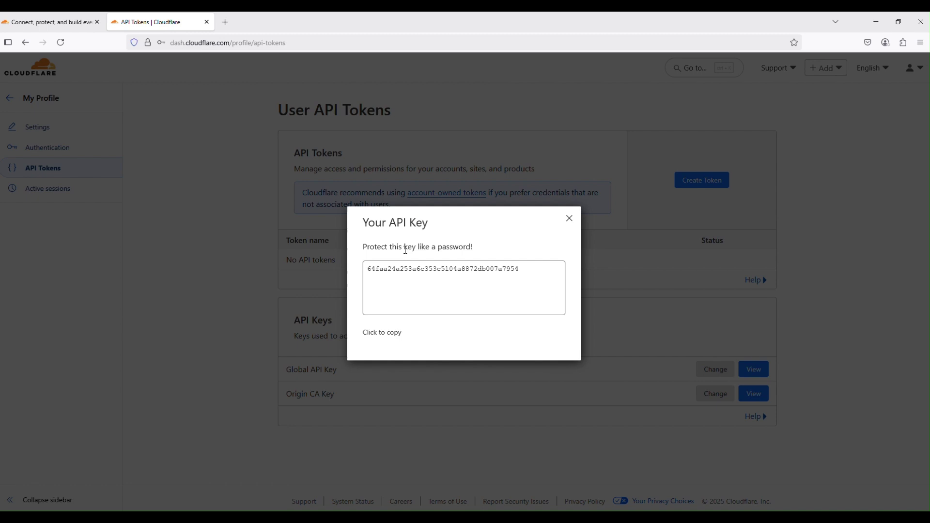
pyautogui.click(384, 340)
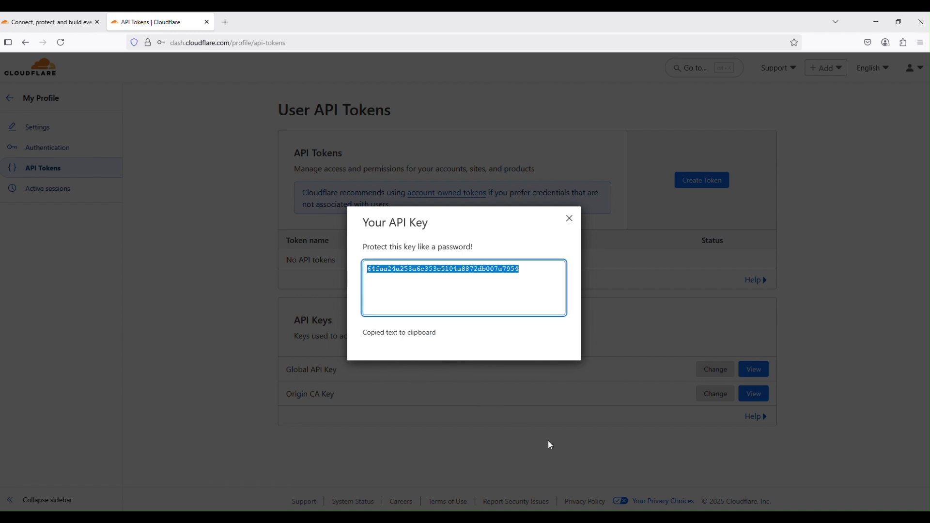
# Enter the copied global API key in W3 Total Cache's Cloudflare credentials and select the lolics.com zone.
pyautogui.click(540, 479)
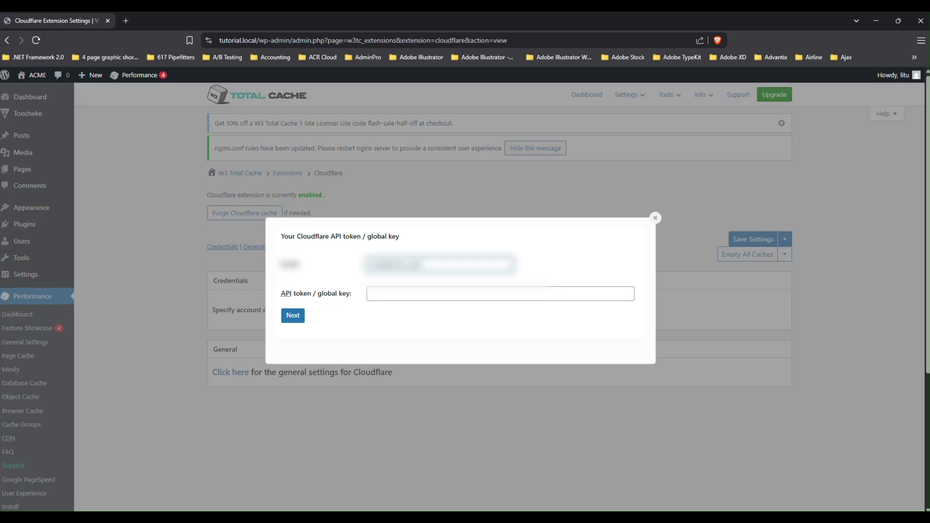
pyautogui.click(381, 292)
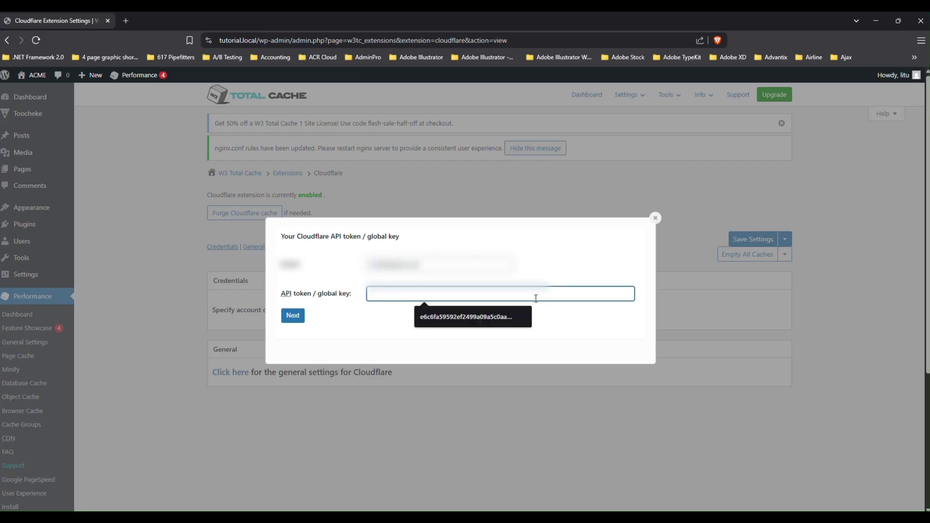
pyautogui.hotkey('ctrl', 'v')
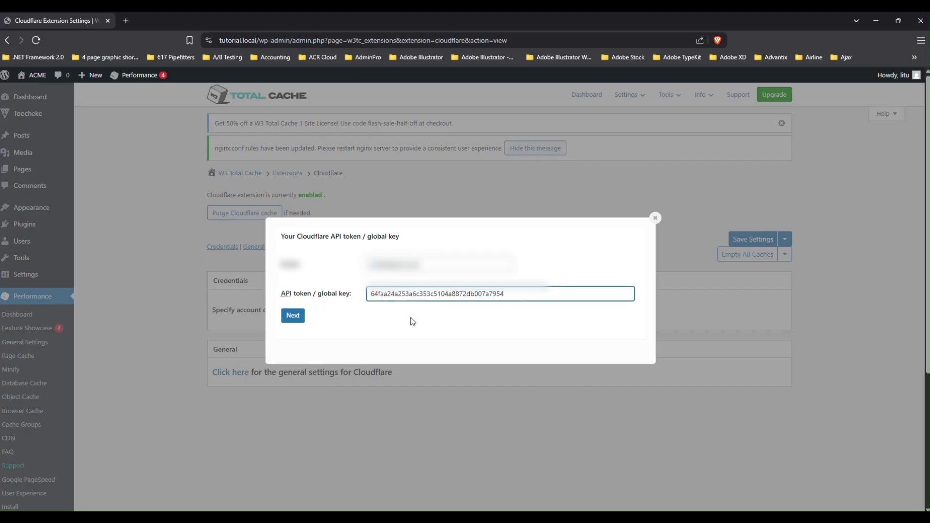
pyautogui.click(292, 316)
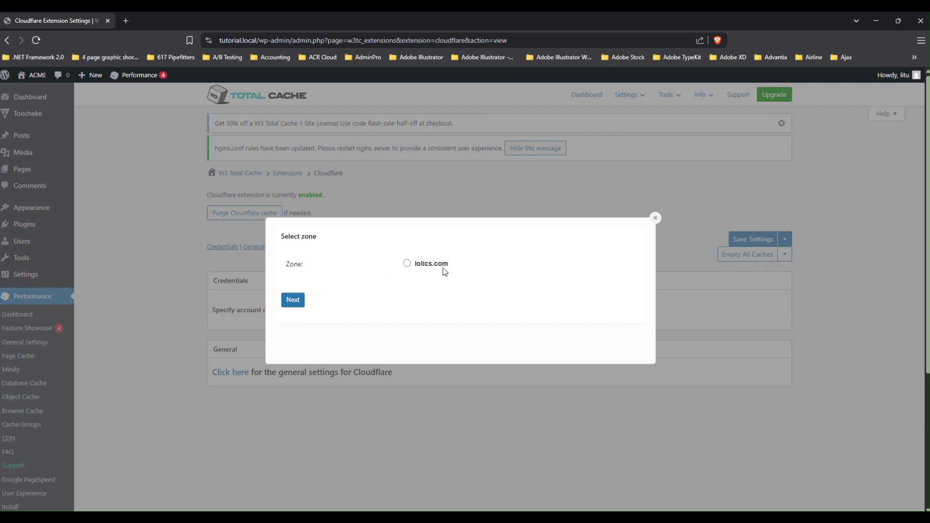
pyautogui.click(408, 265)
pyautogui.click(296, 300)
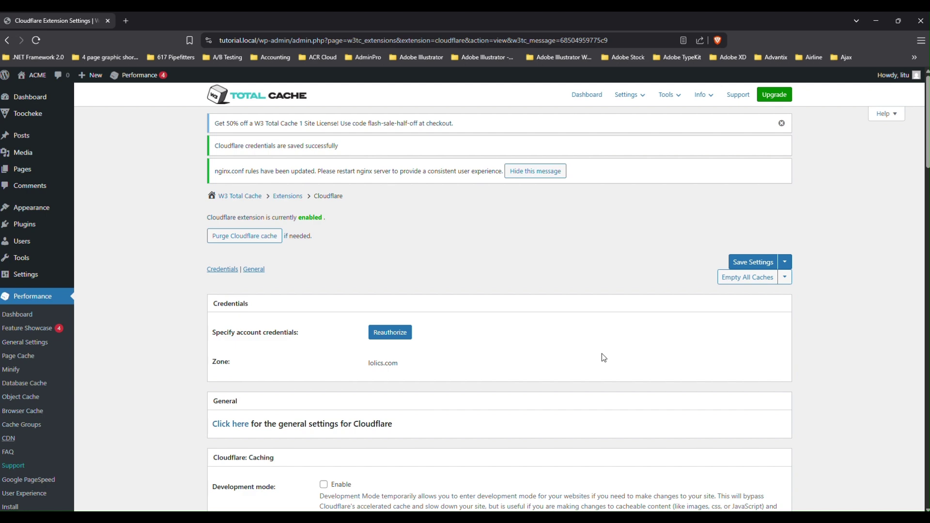
pyautogui.scroll(-7, 597, 353)
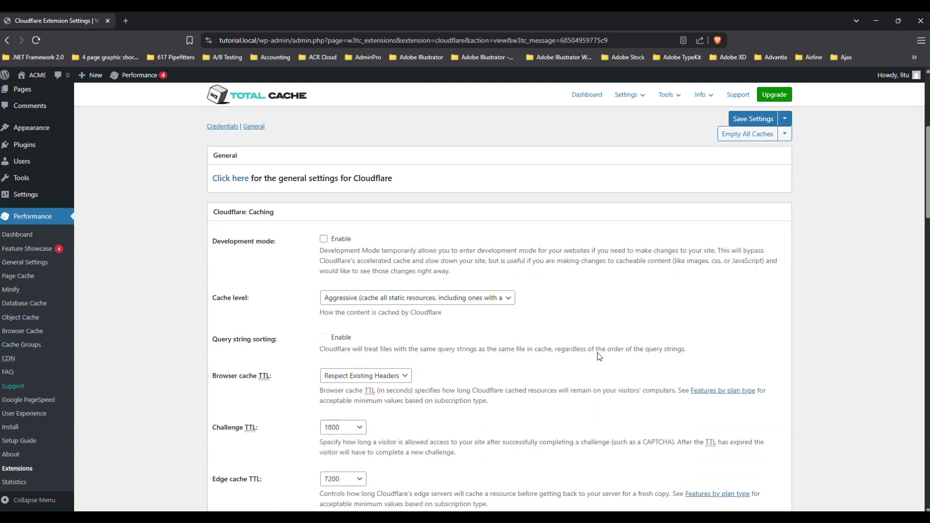
pyautogui.scroll(7, 598, 353)
pyautogui.scroll(-1, 599, 353)
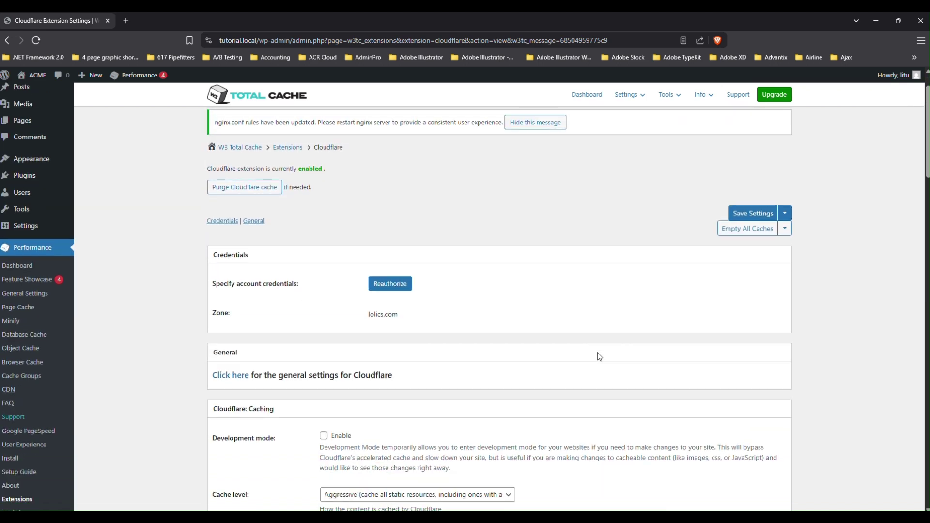
pyautogui.scroll(1, 597, 352)
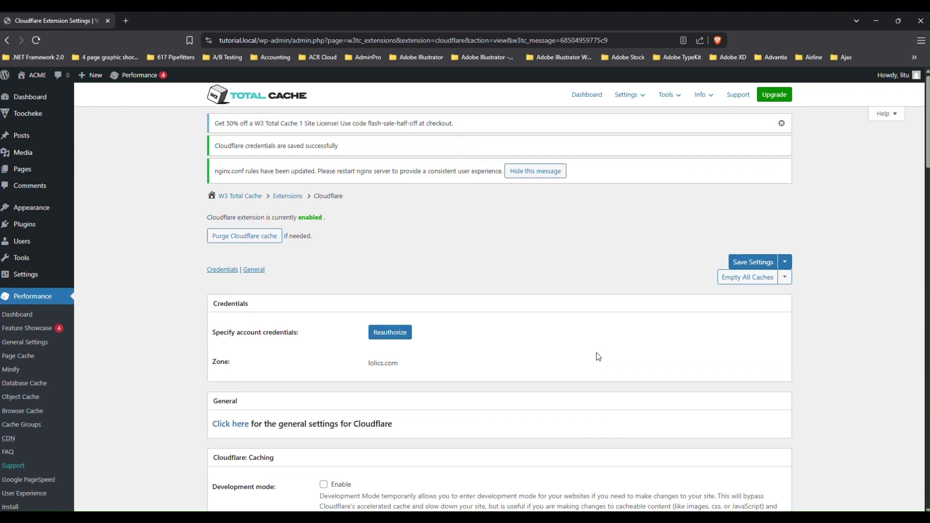